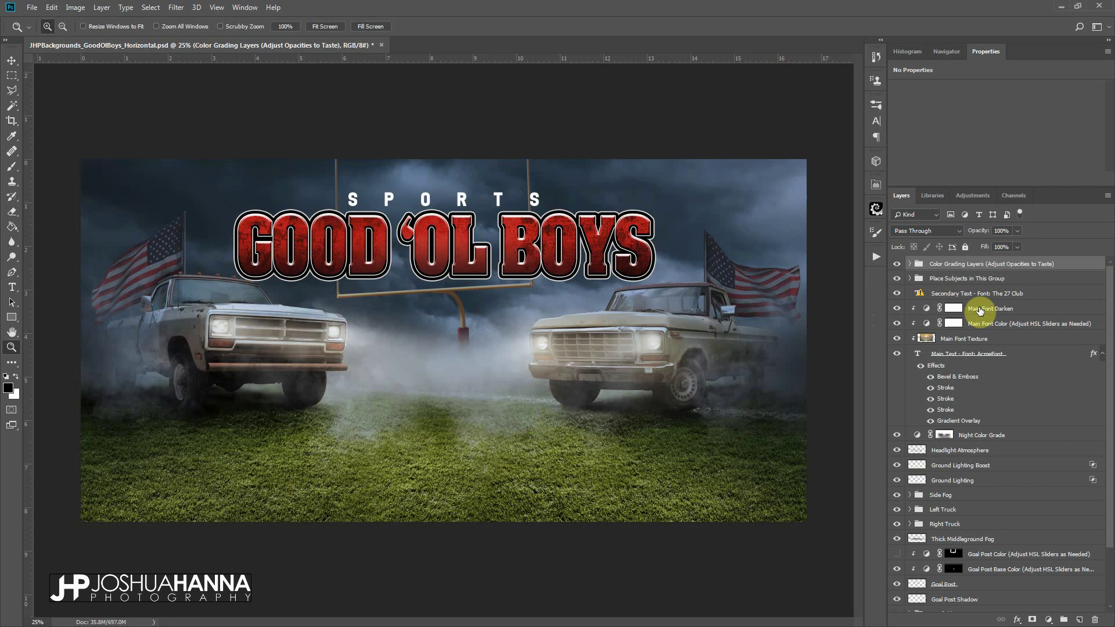
- Hide the SPORTS subtitle and GOOD 'OL BOYS title after previewing the title's darkening and red colour
left_click(898, 297)
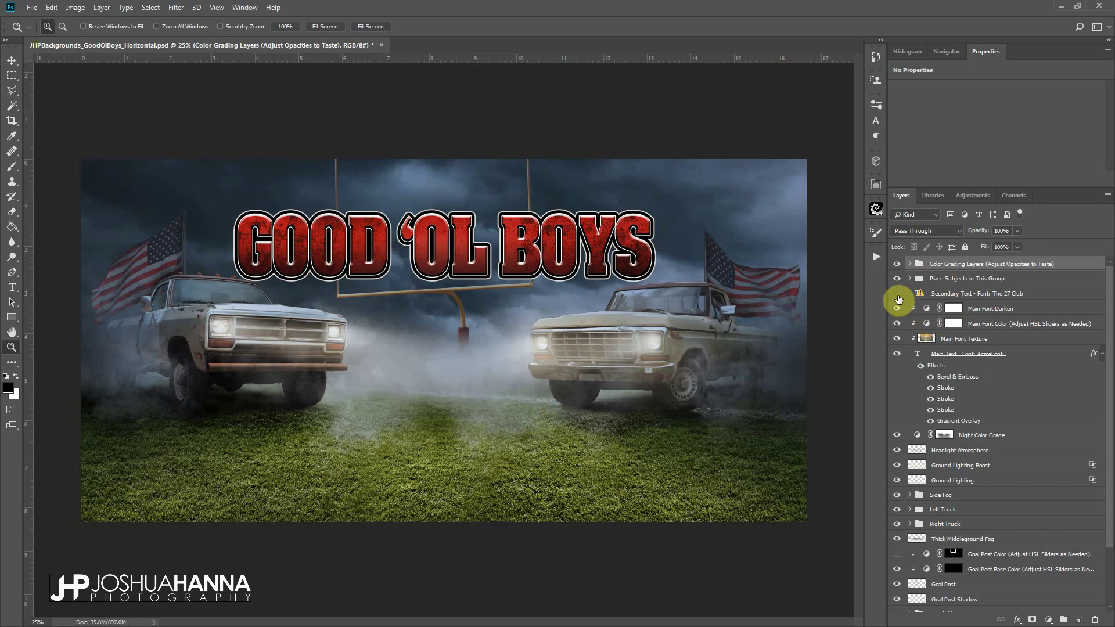
left_click(897, 353)
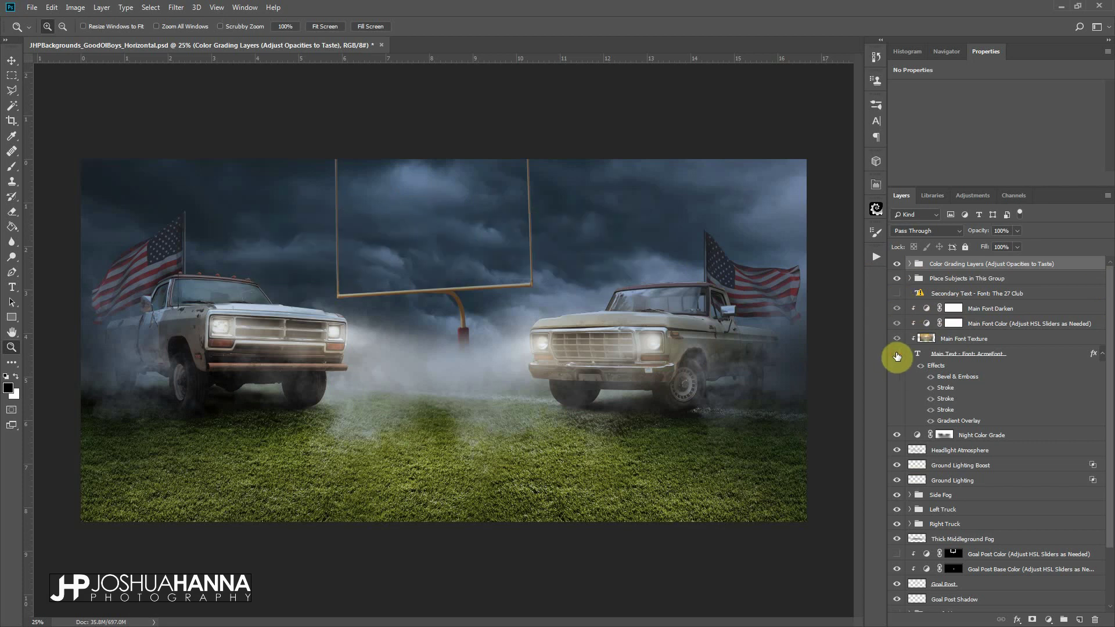
left_click(897, 354)
left_click(898, 309)
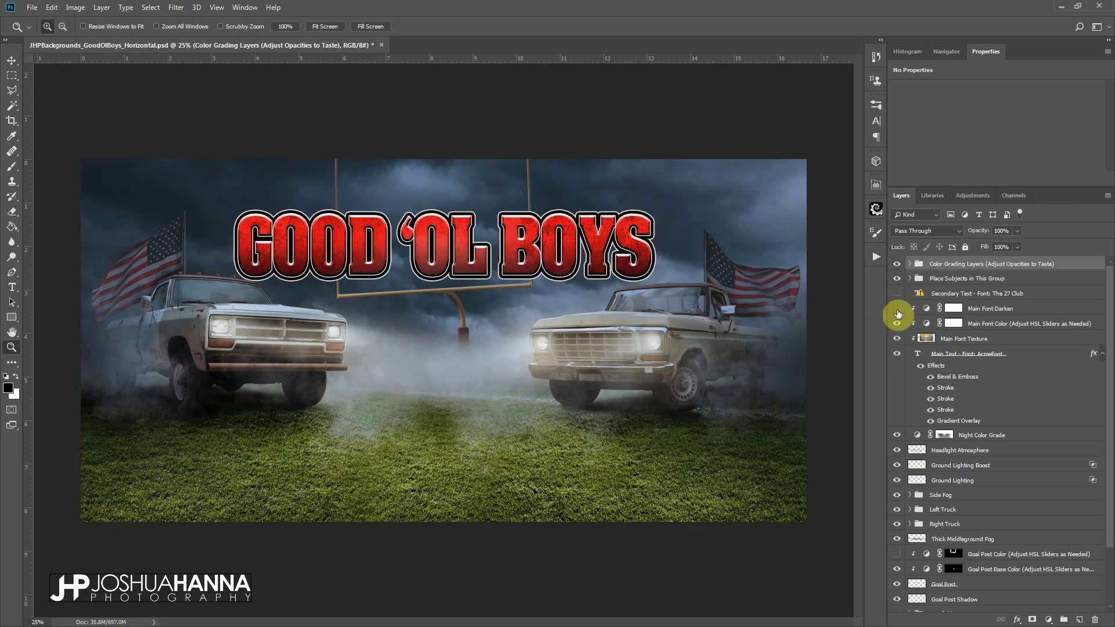
left_click(898, 311)
left_click(898, 328)
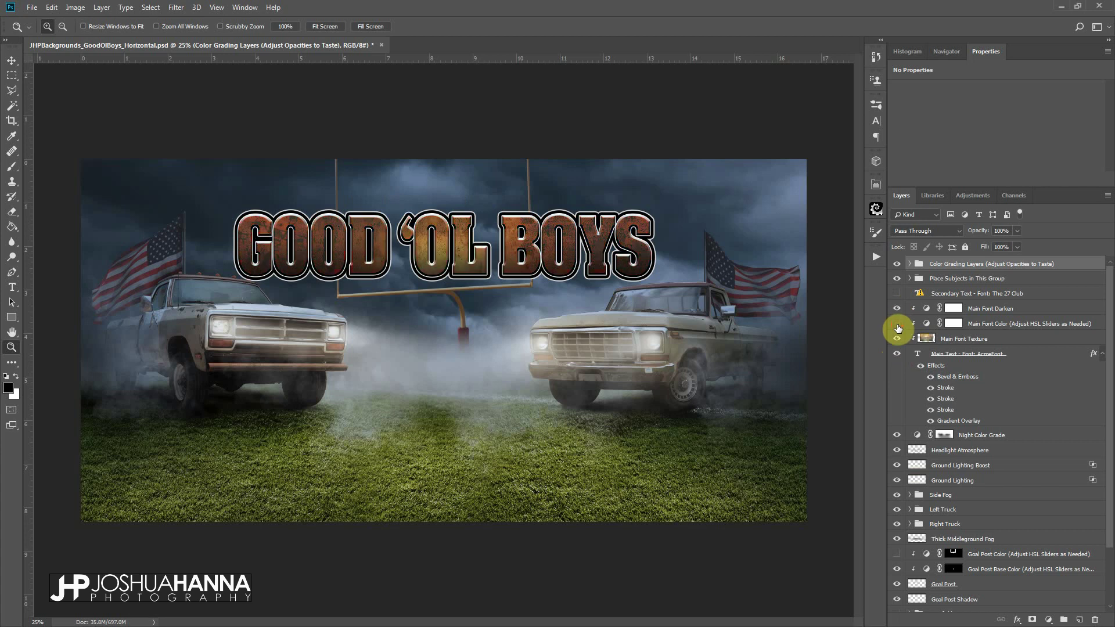
left_click(898, 326)
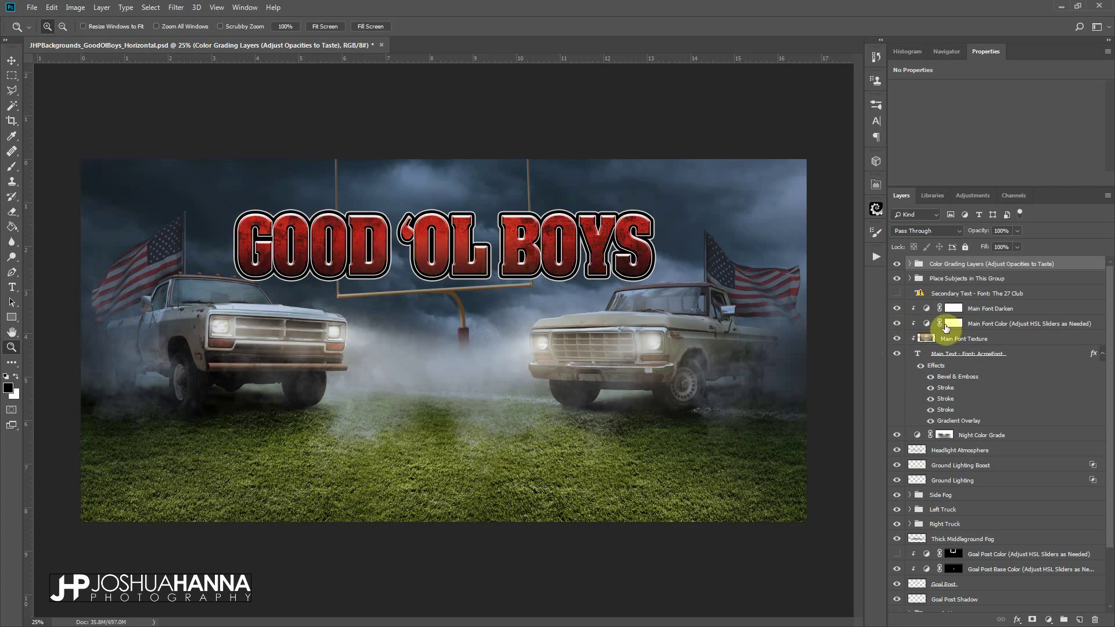
left_click(897, 353)
left_click_drag(1109, 337, 1111, 429)
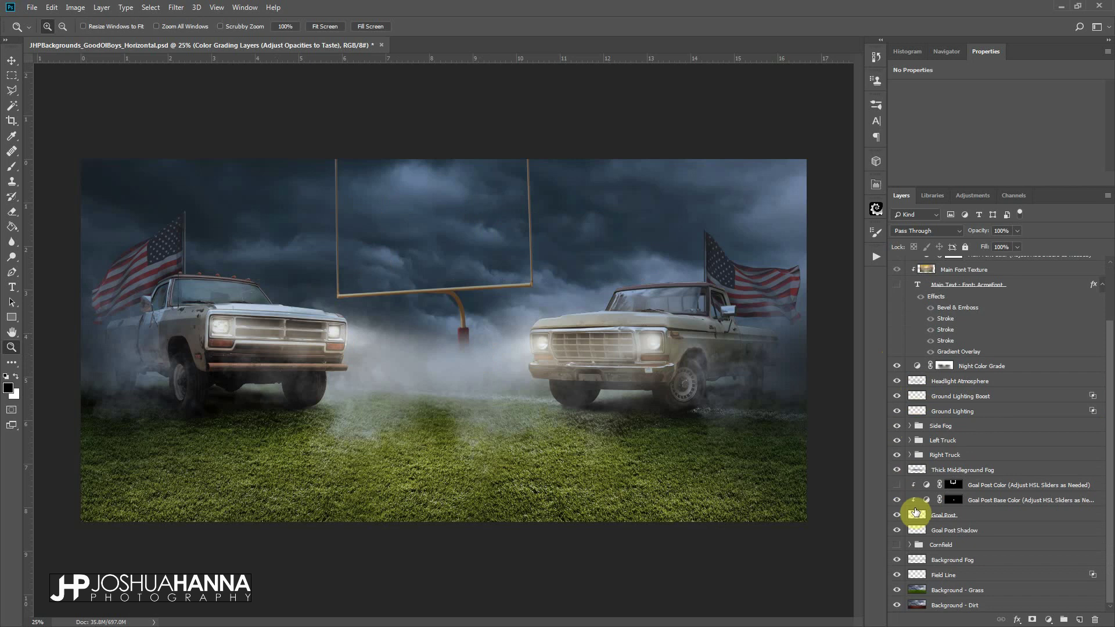
left_click(896, 441)
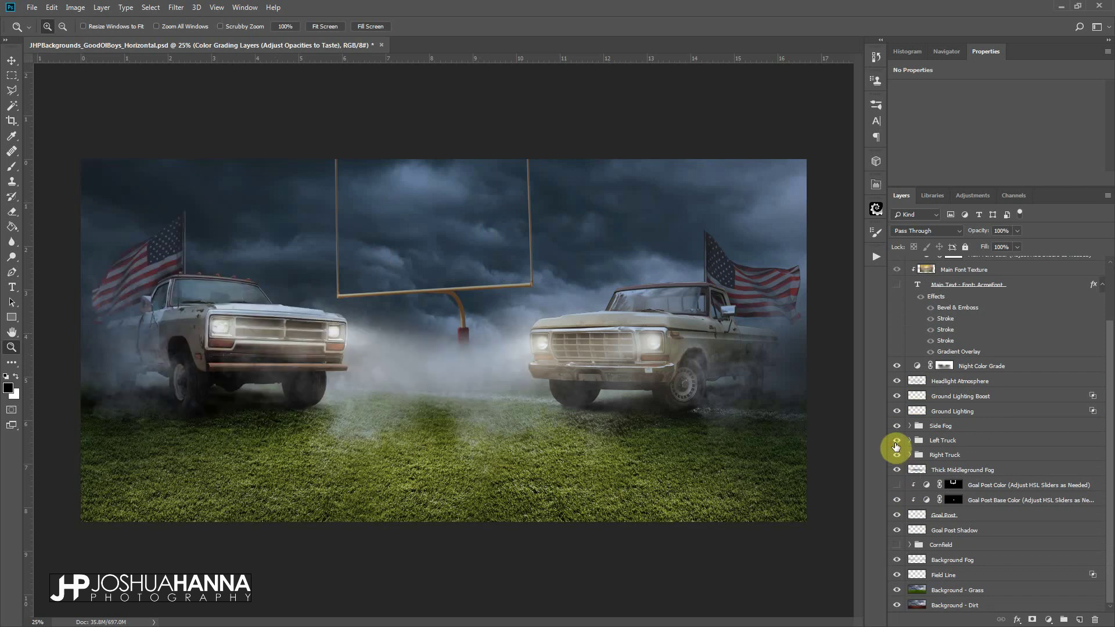
left_click(896, 455)
left_click(910, 440)
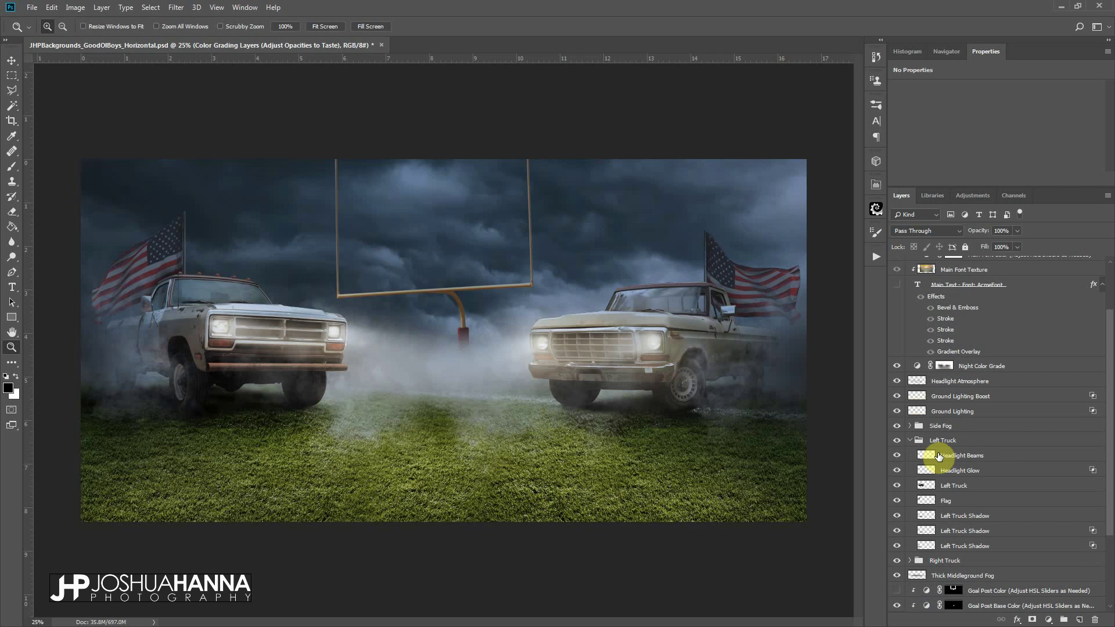
scroll(983, 468, "down", 2)
scroll(959, 439, "down", 2)
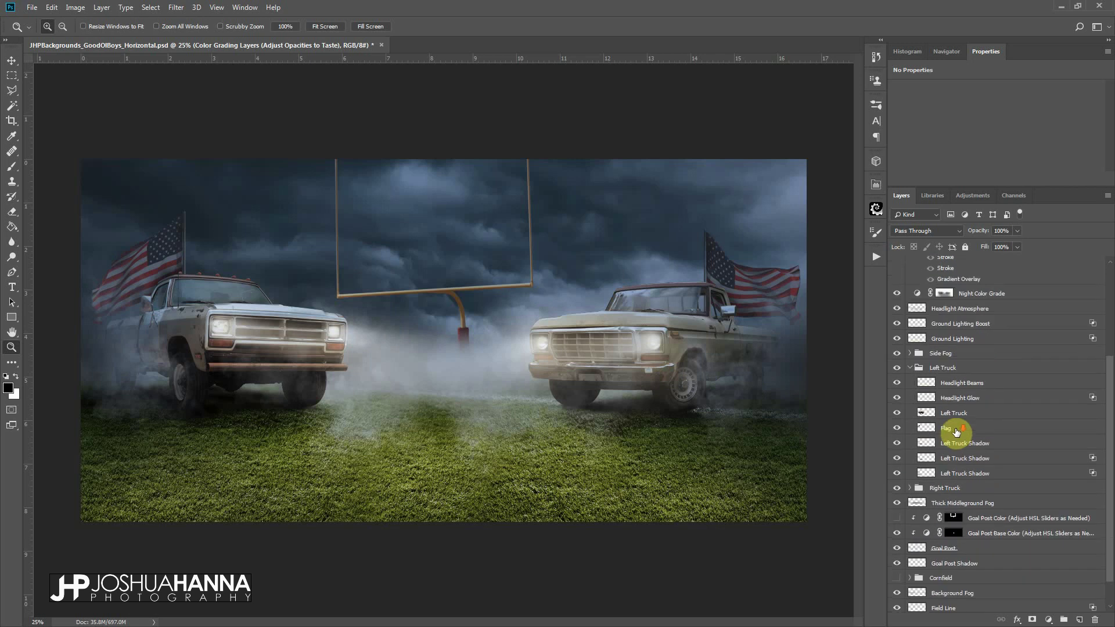
left_click(896, 384)
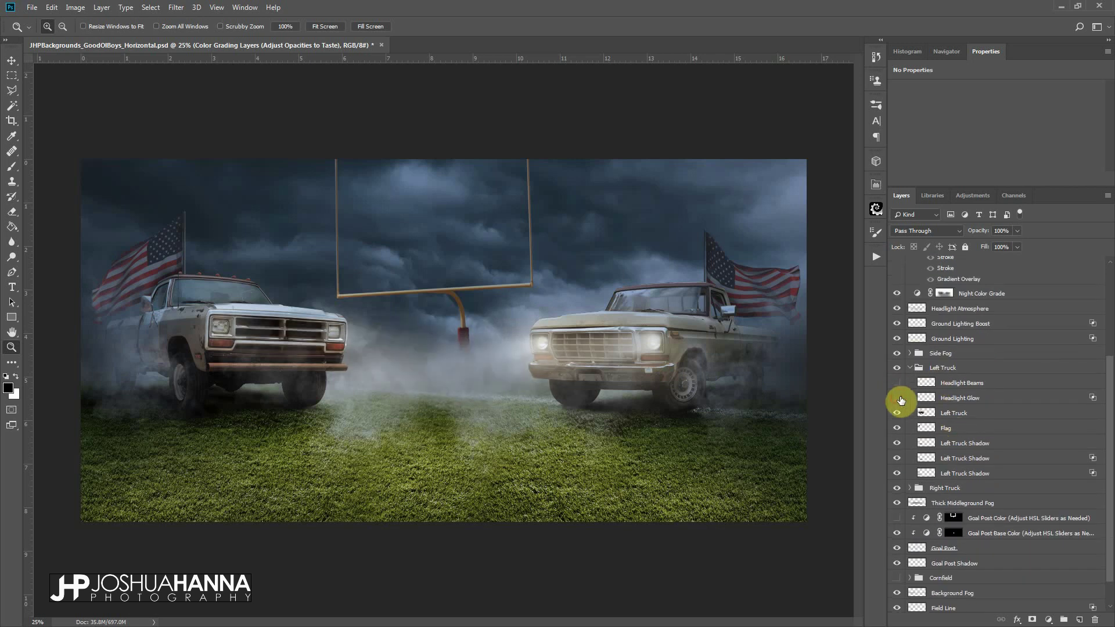
left_click(898, 385)
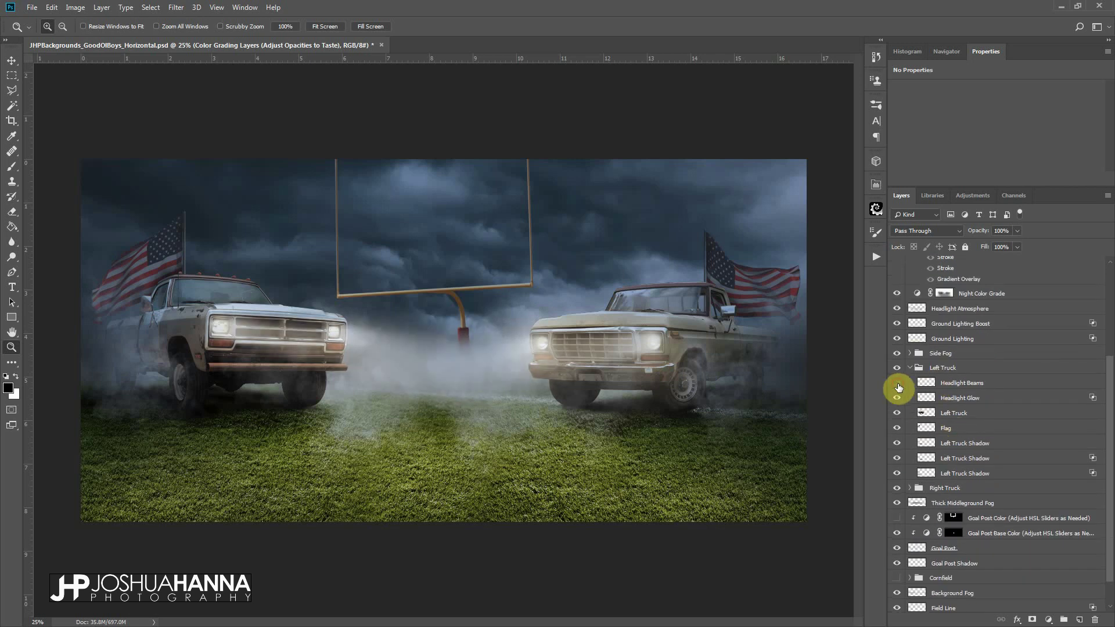
left_click(897, 398)
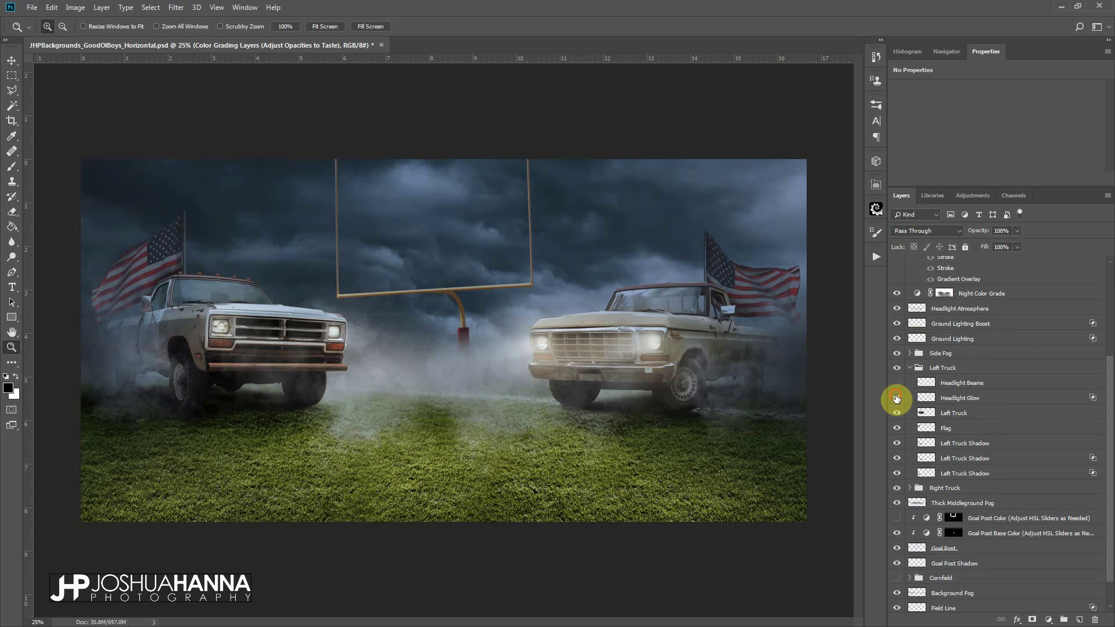
left_click(896, 428)
left_click(897, 428)
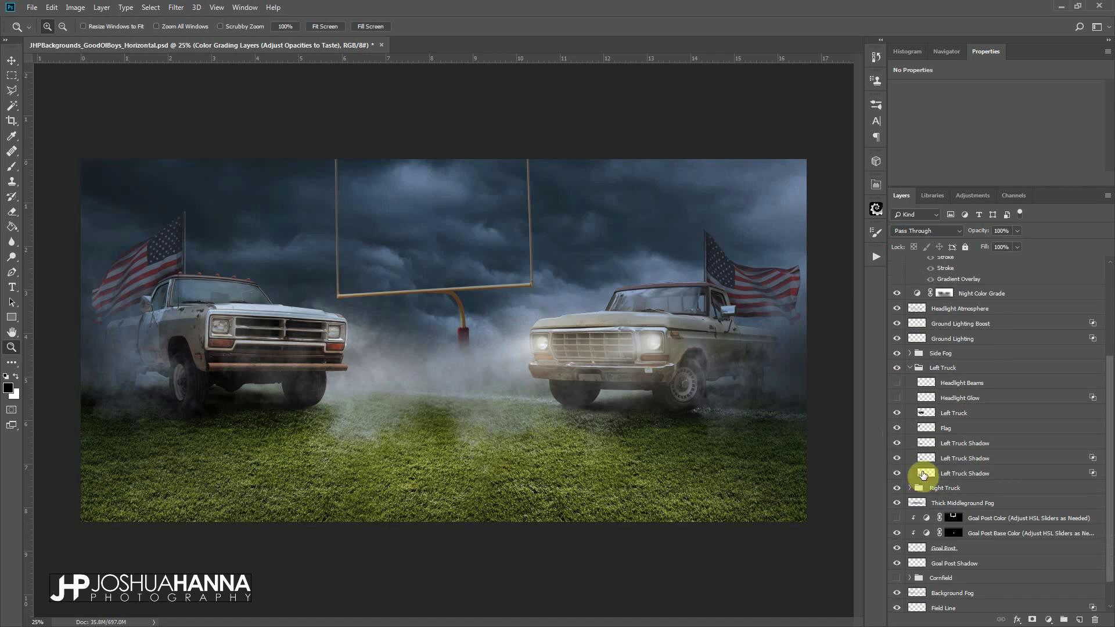
left_click(898, 396)
left_click(907, 365)
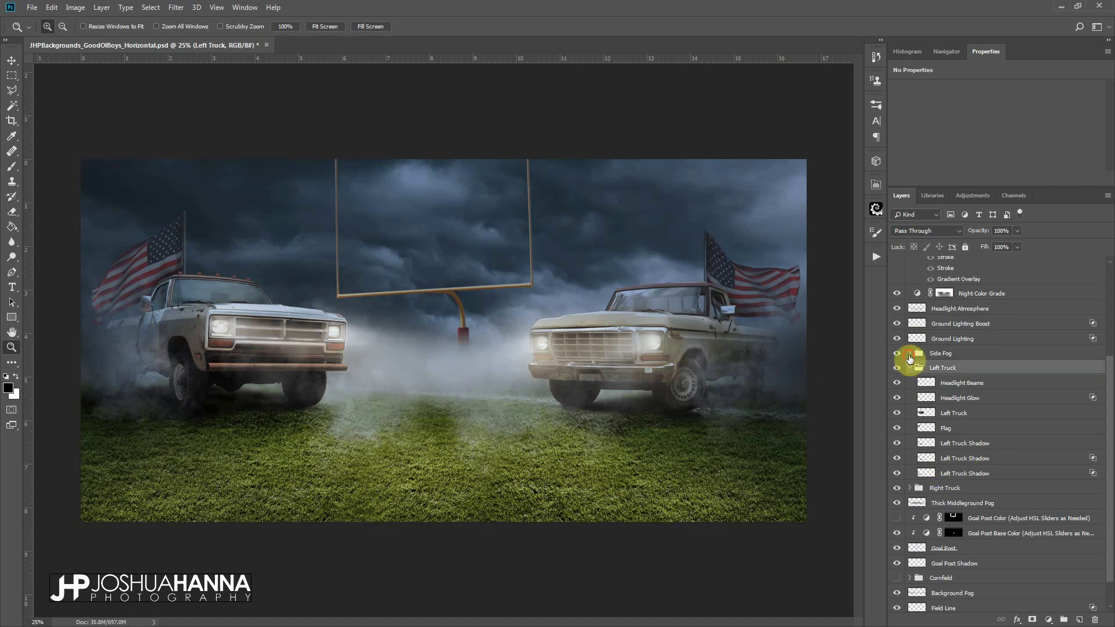
left_click(910, 353)
left_click(910, 354)
left_click(909, 489)
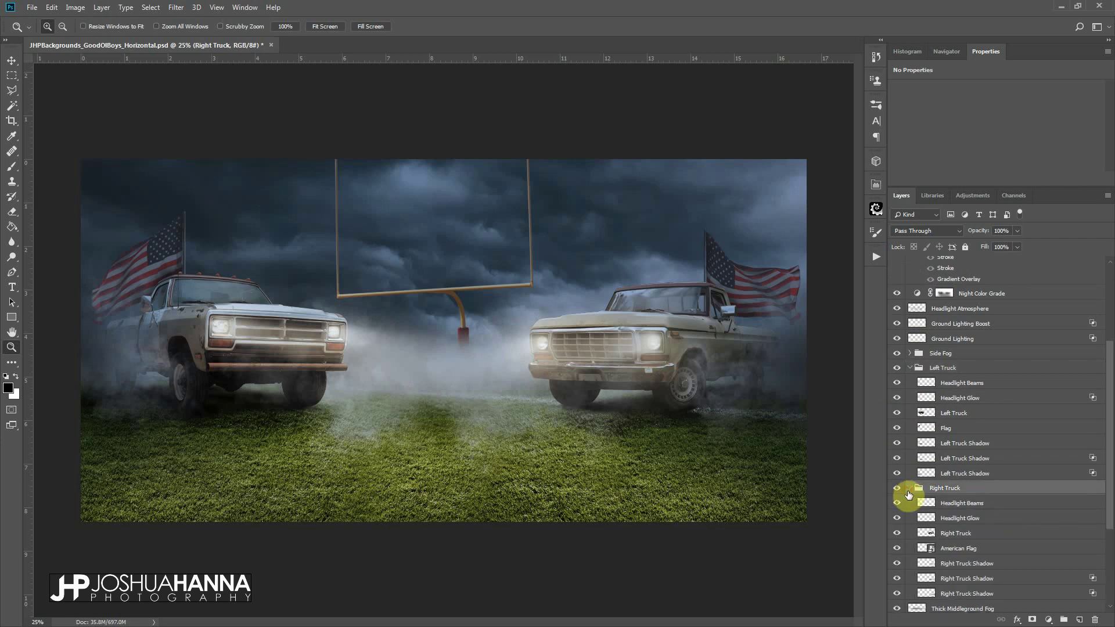
left_click(909, 489)
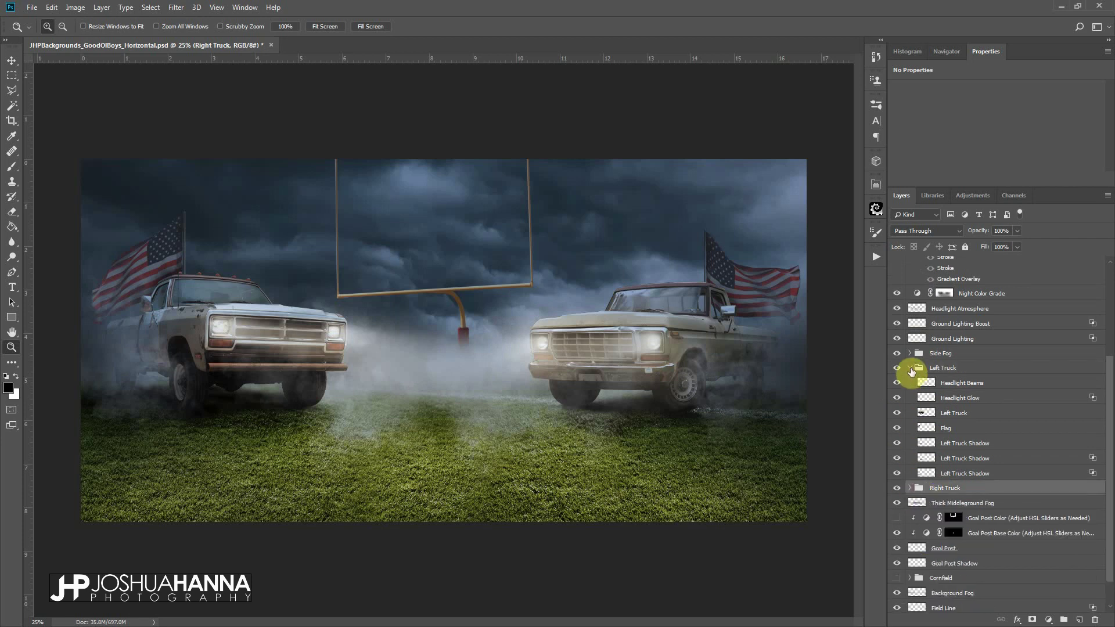
left_click(911, 368)
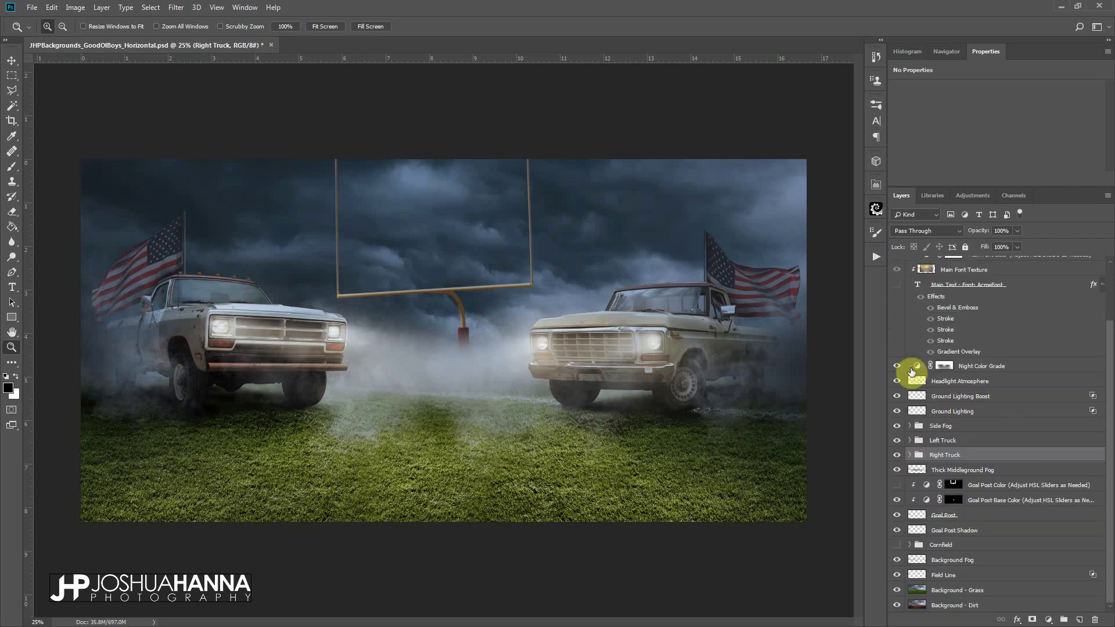
left_click(926, 425)
left_click(898, 426)
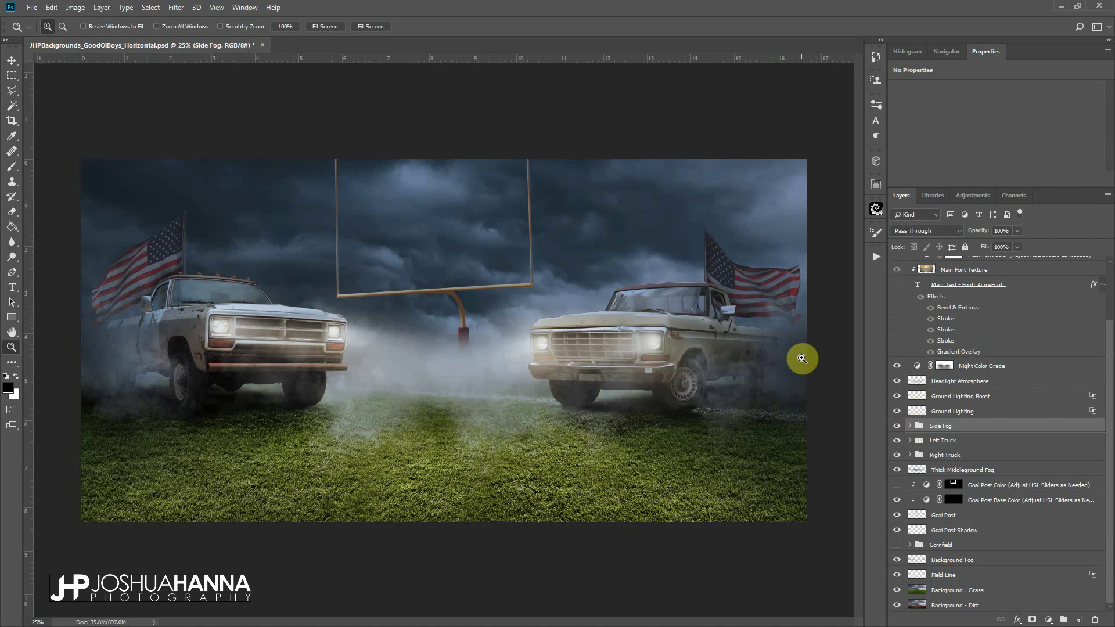
left_click(910, 426)
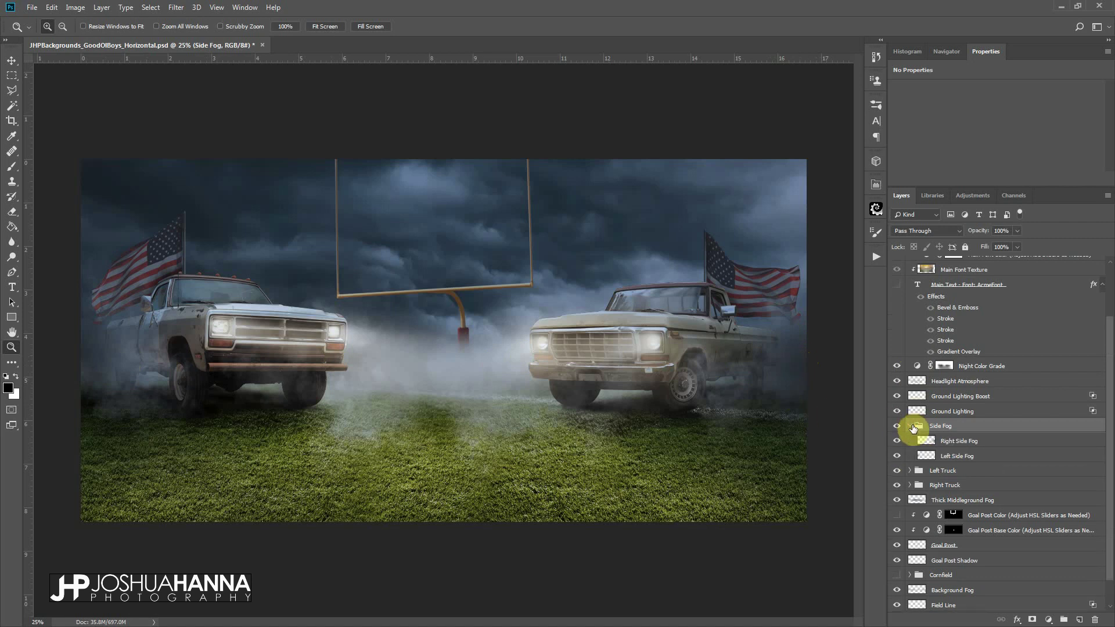
left_click(910, 427)
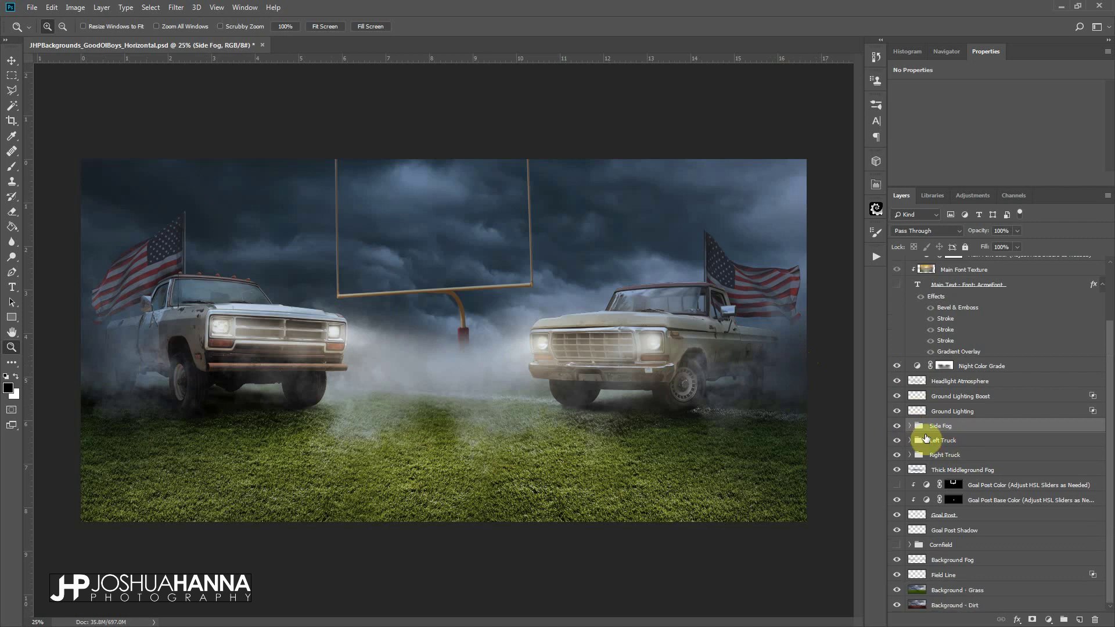
left_click(898, 471)
- Hide the Thick Middleground Fog layer and enable the Goal Post Base Color adjustment after previewing the goal post
left_click(898, 471)
left_click(897, 516)
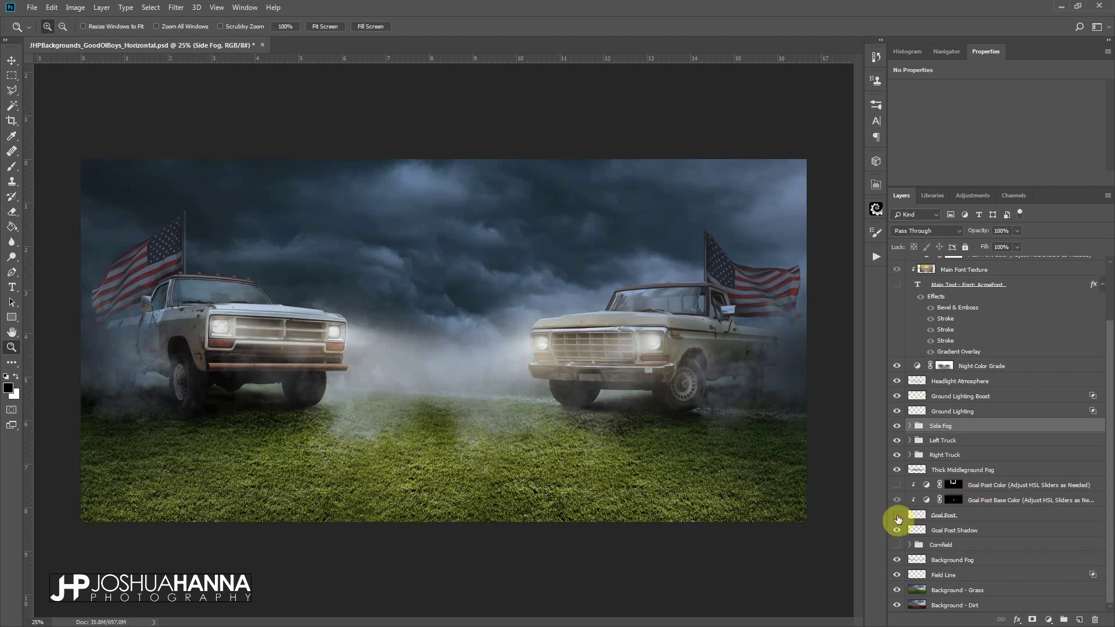
left_click(898, 517)
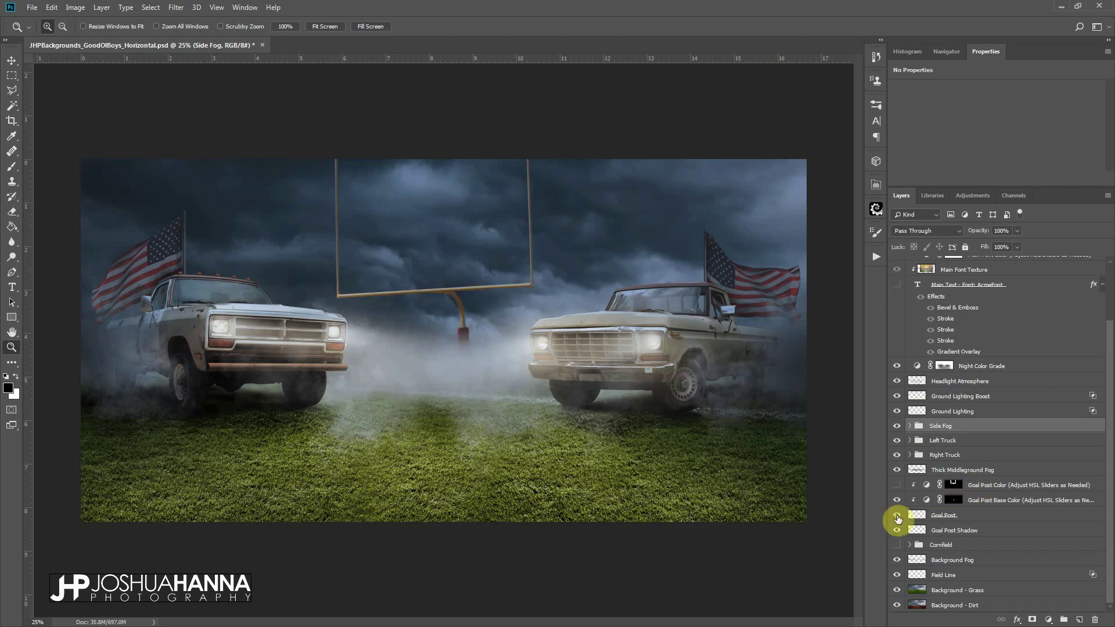
left_click(897, 470)
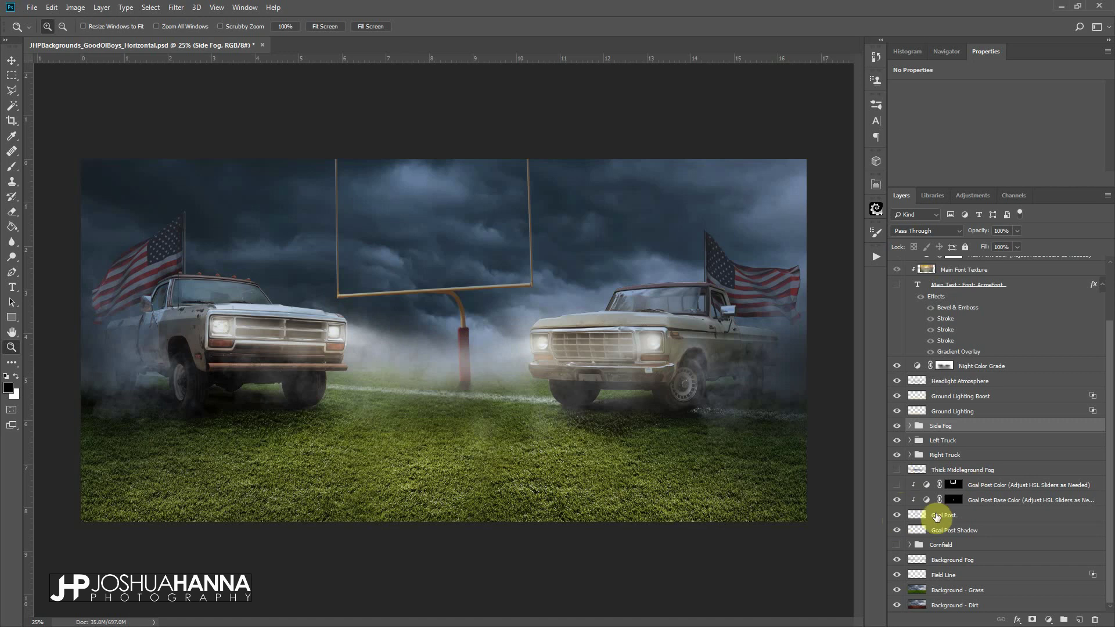
left_click(897, 500)
left_click(930, 503)
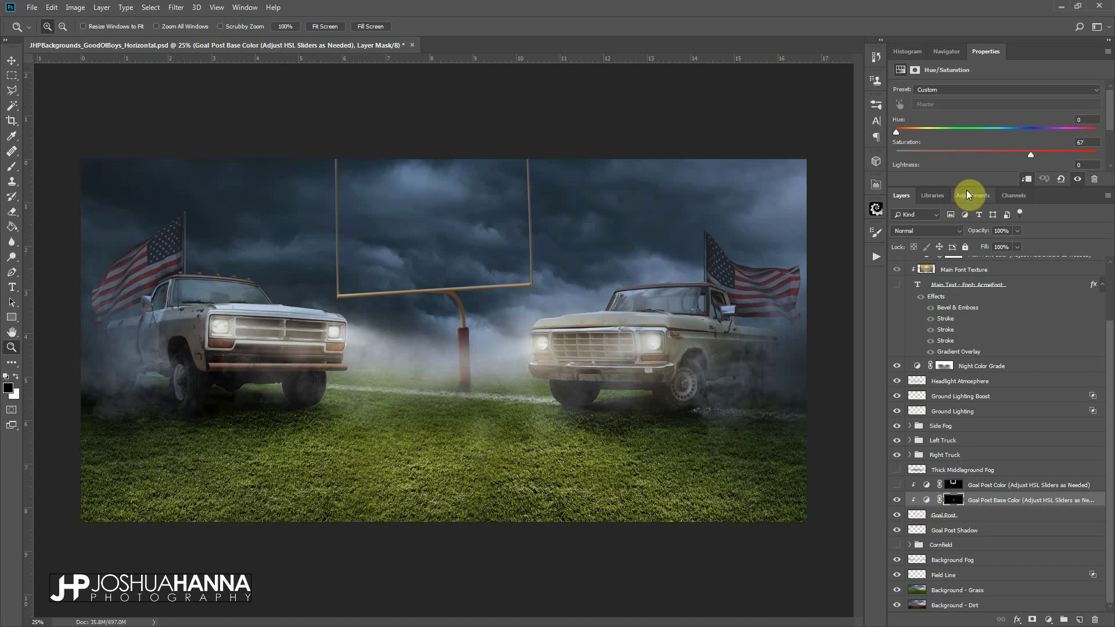
left_click_drag(970, 185, 974, 245)
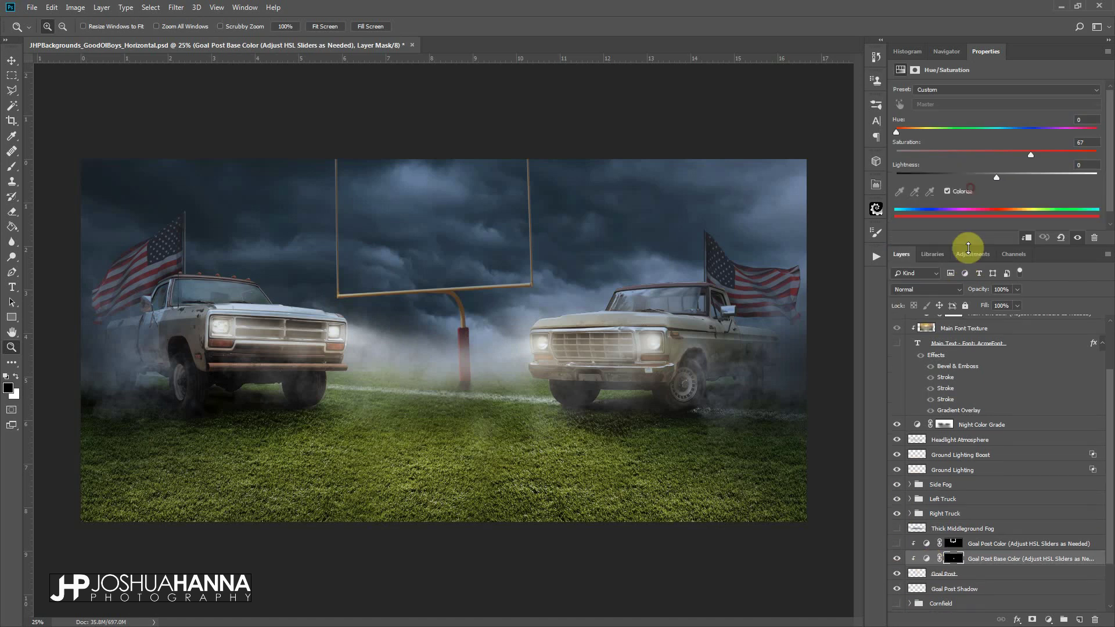
mouse_move(896, 133)
left_mouse_down()
mouse_move(1037, 134)
mouse_move(876, 143)
left_mouse_up()
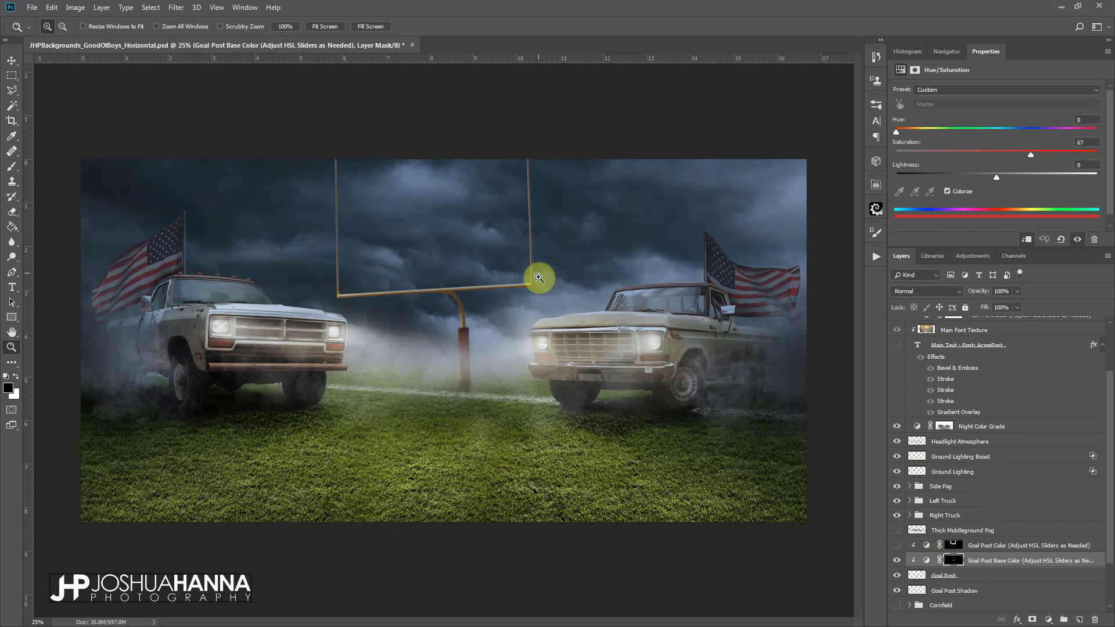
left_click(897, 560)
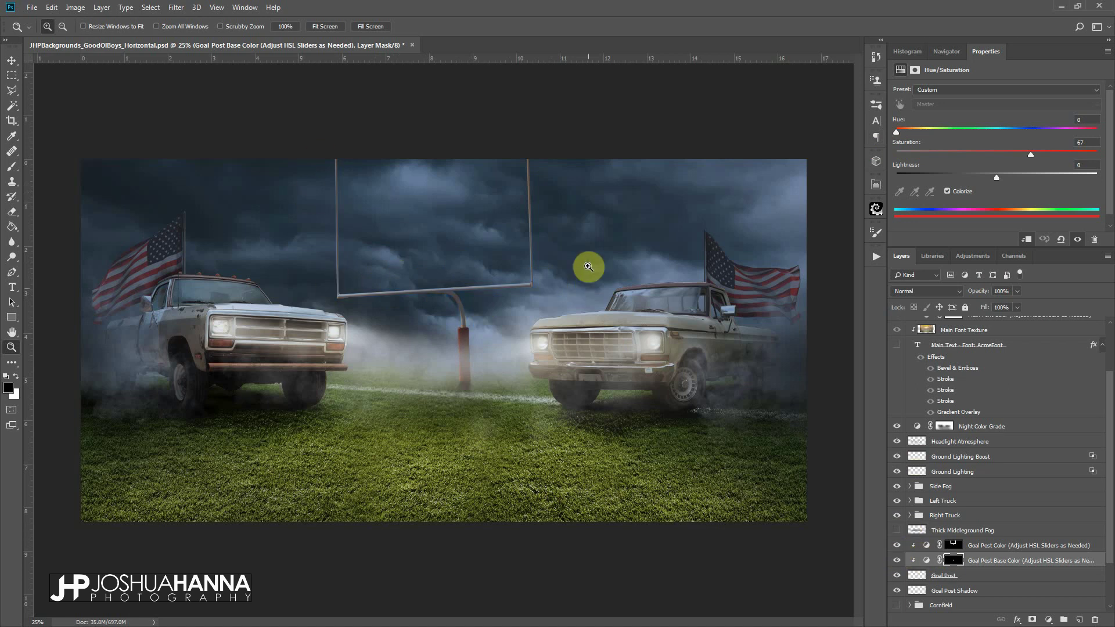
left_click(898, 575)
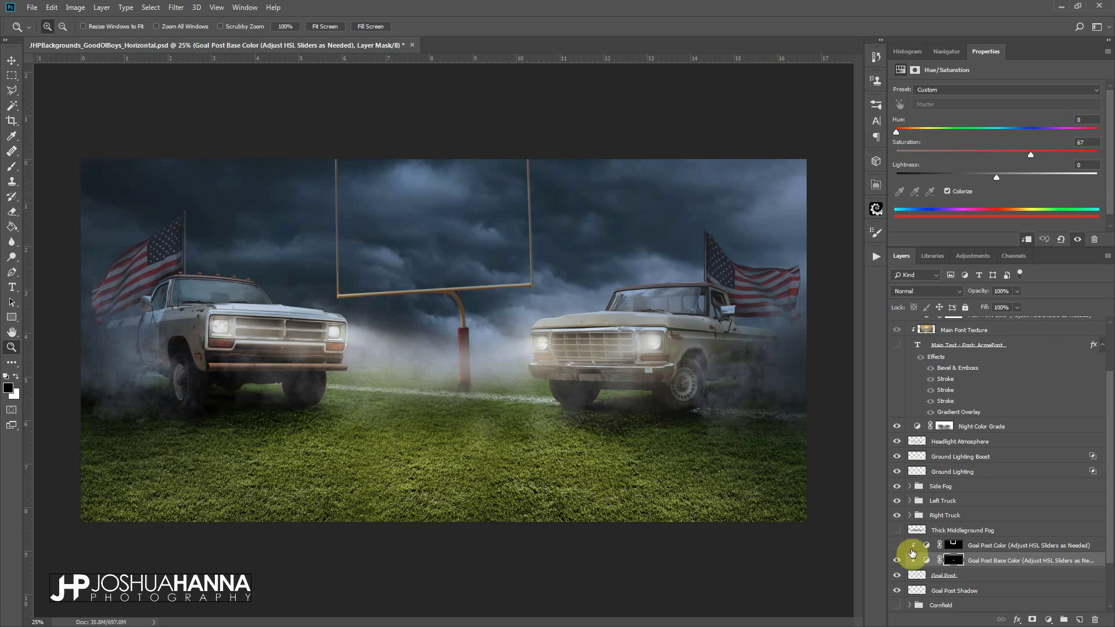
scroll(910, 547, "down", 1)
scroll(921, 540, "down", 1)
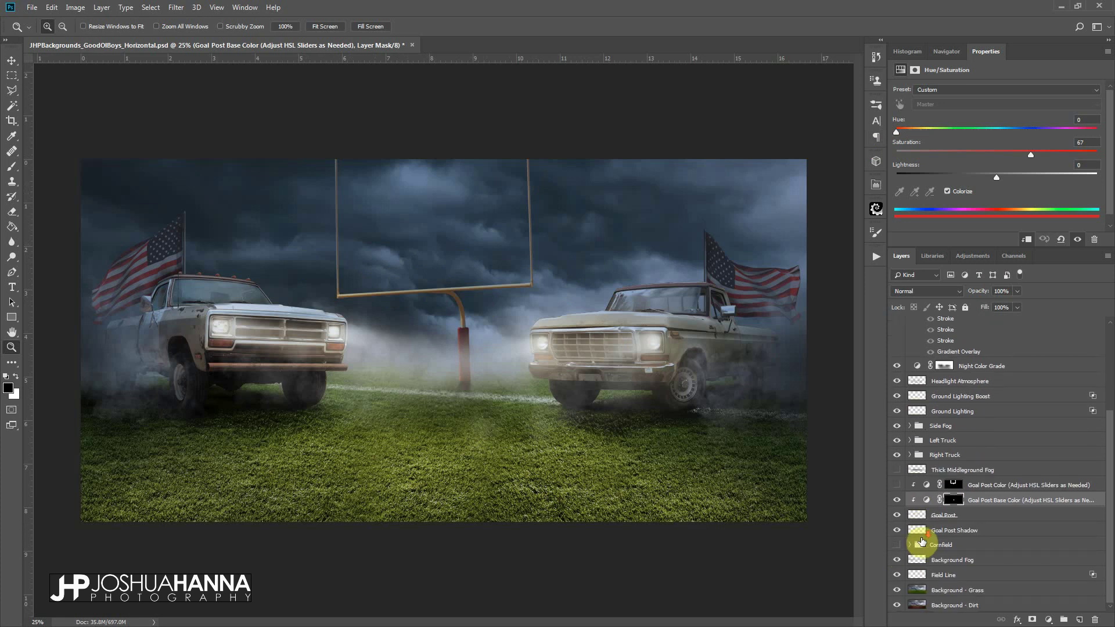
- Hide the Goal Post and Goal Post Shadow layers, leaving the trucks on the field
left_click(897, 515)
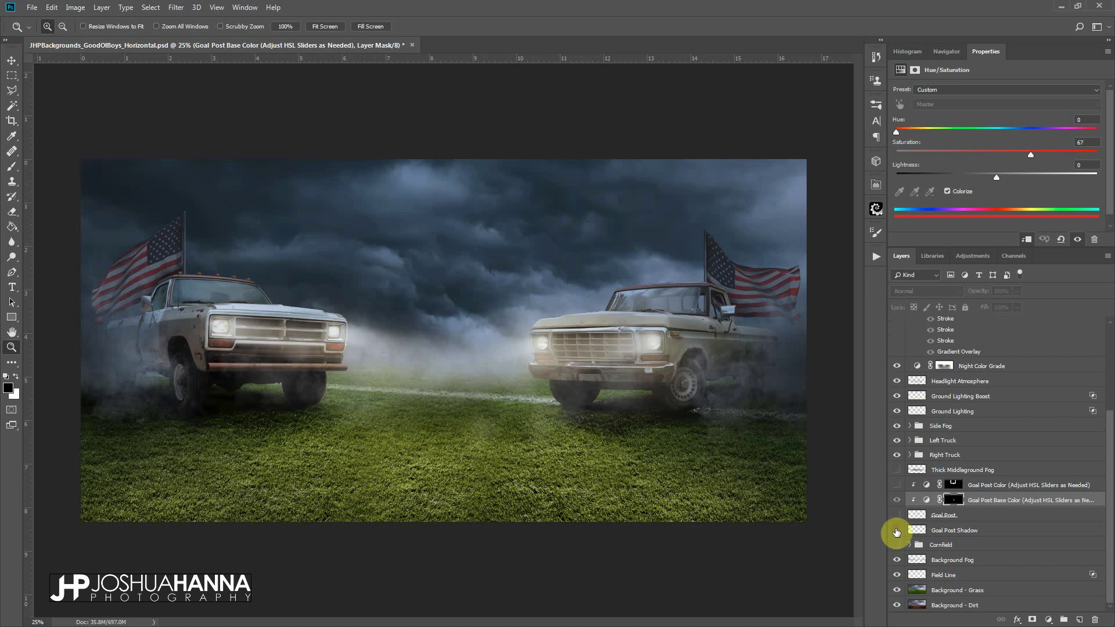
left_click(896, 532)
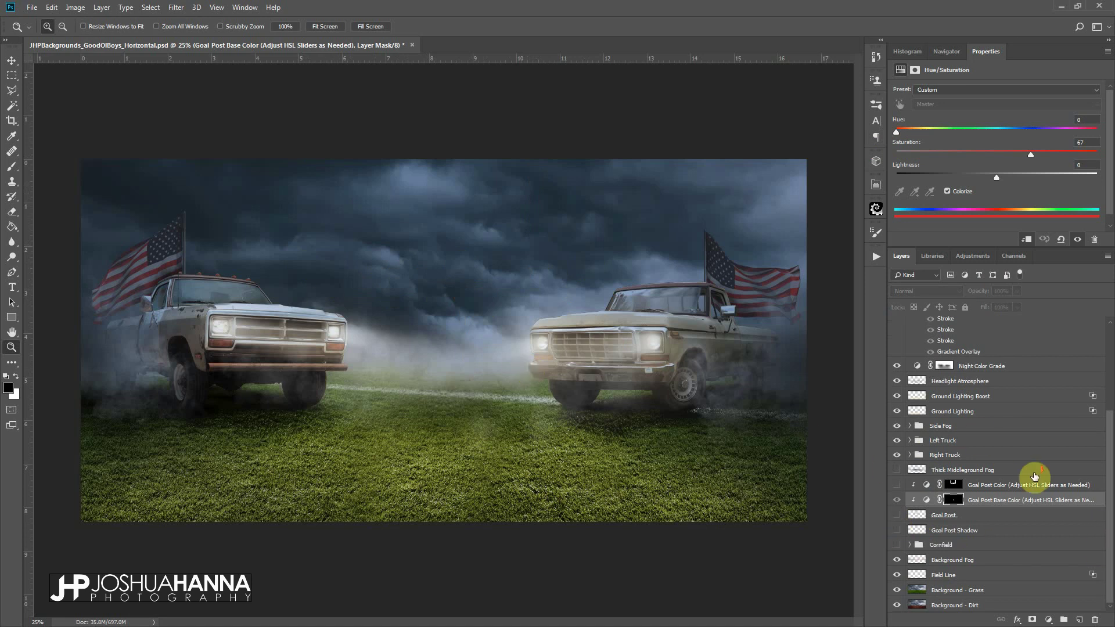
- Hide the white Field Line and the Background - Grass layer to reveal bare dirt ground
left_click(923, 576)
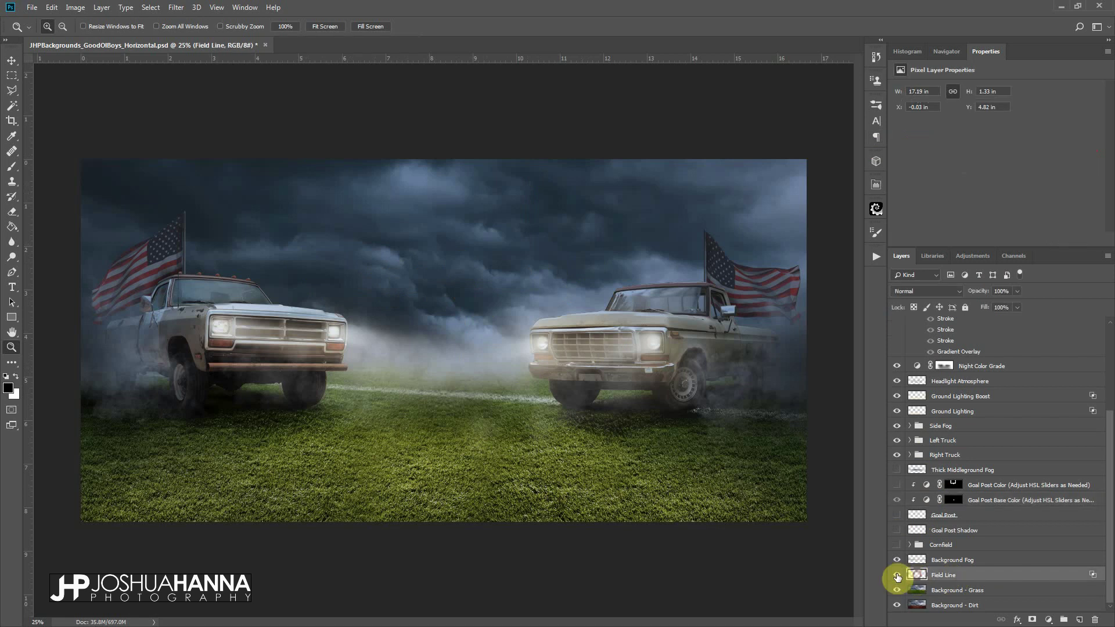
left_click(897, 576)
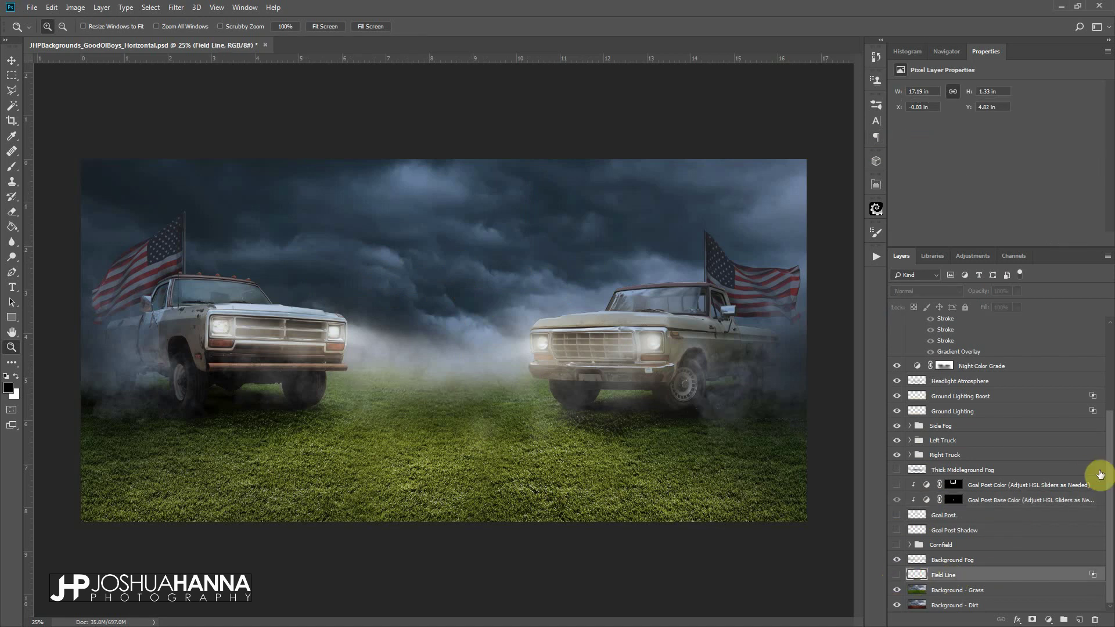
left_click(898, 591)
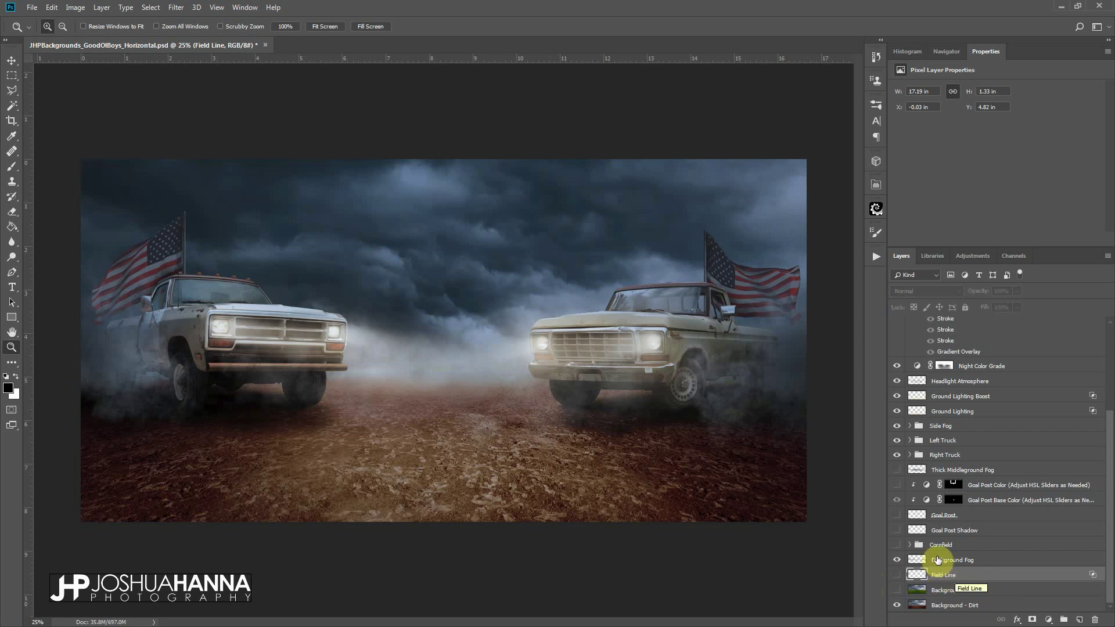
- Show the Cornfield group behind the trucks and hide the Side Fog group around them
left_click(896, 545)
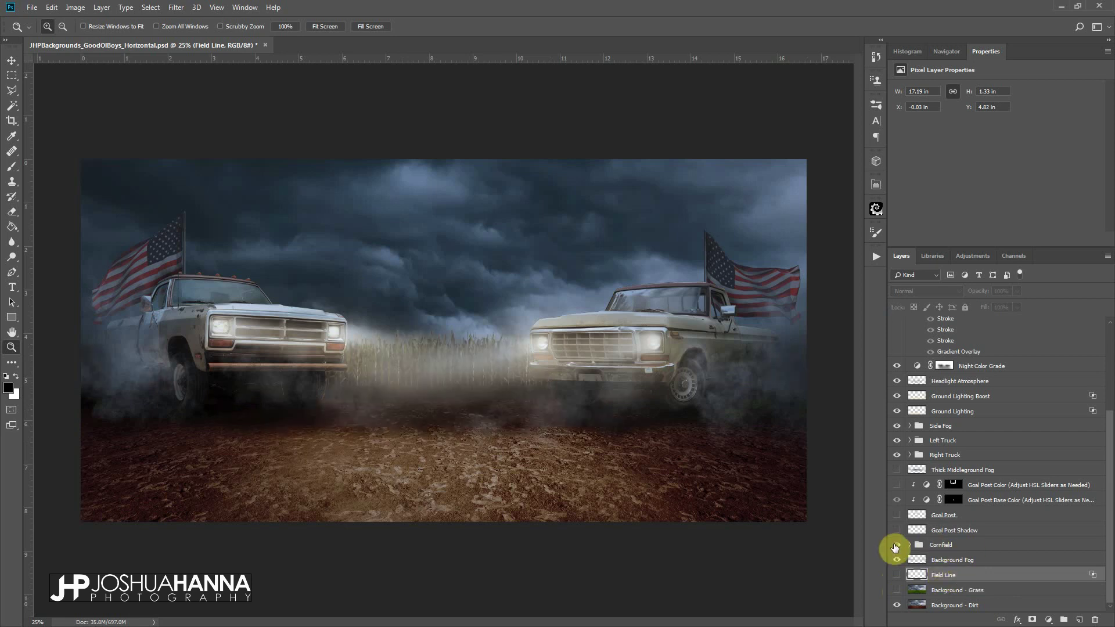
left_click(897, 426)
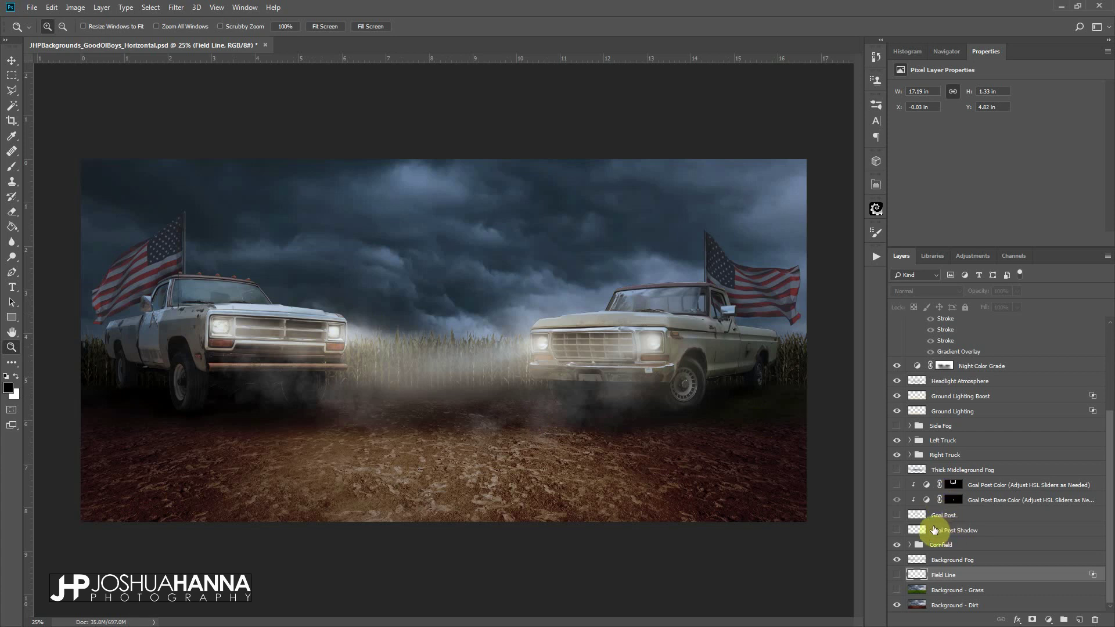
scroll(933, 529, "up", 1)
scroll(910, 479, "up", 2)
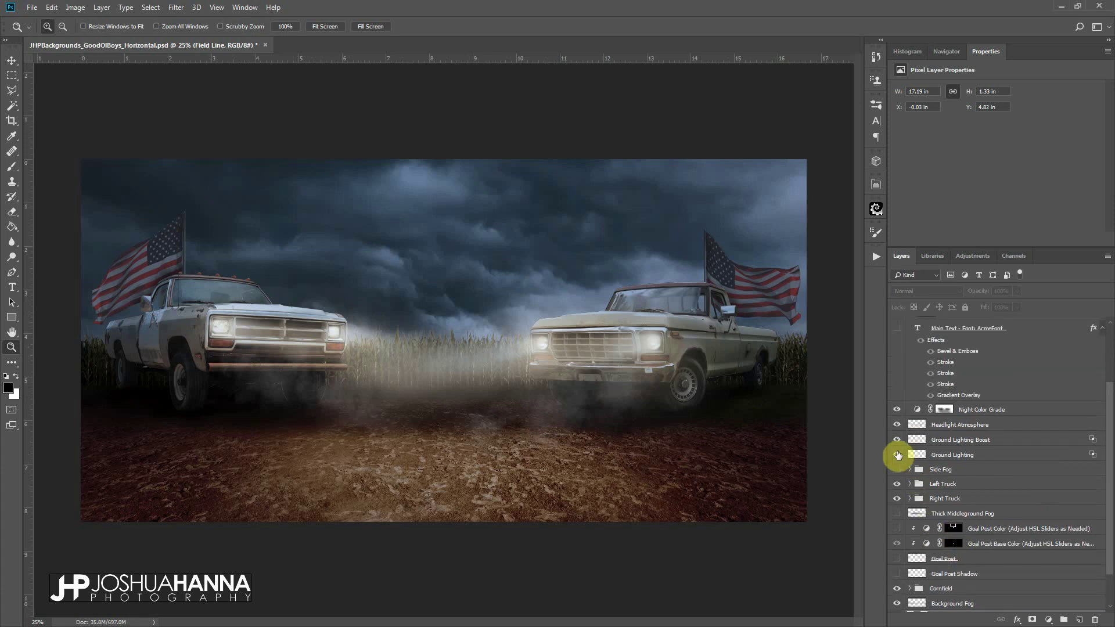
- Switch off one Ground Lighting layer to darken the dirt field while keeping the other on
left_click(897, 456)
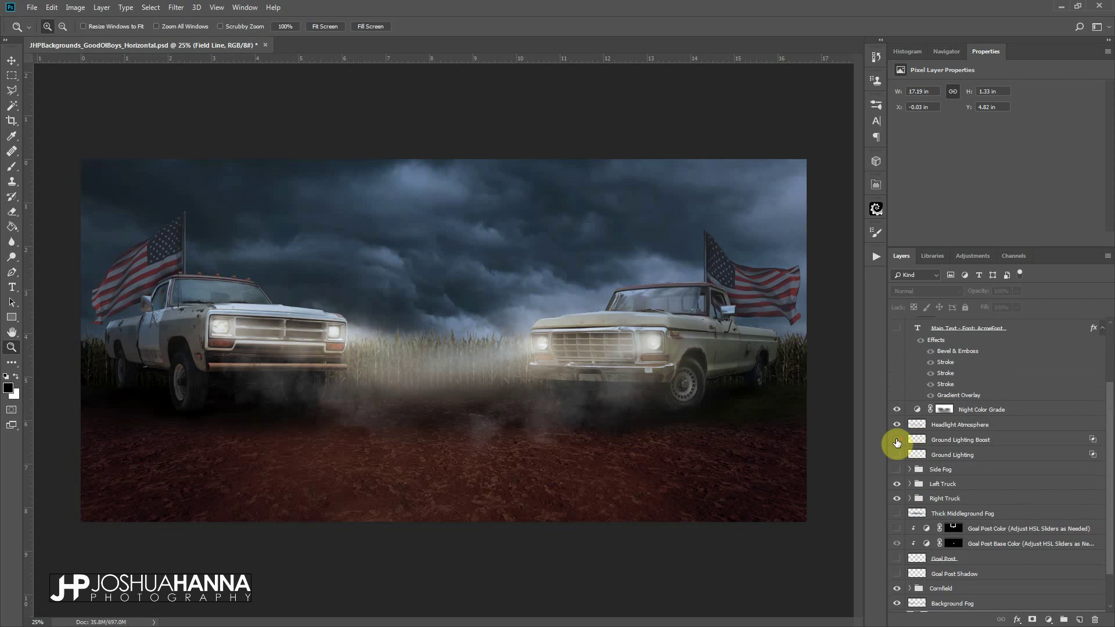
left_click(896, 443)
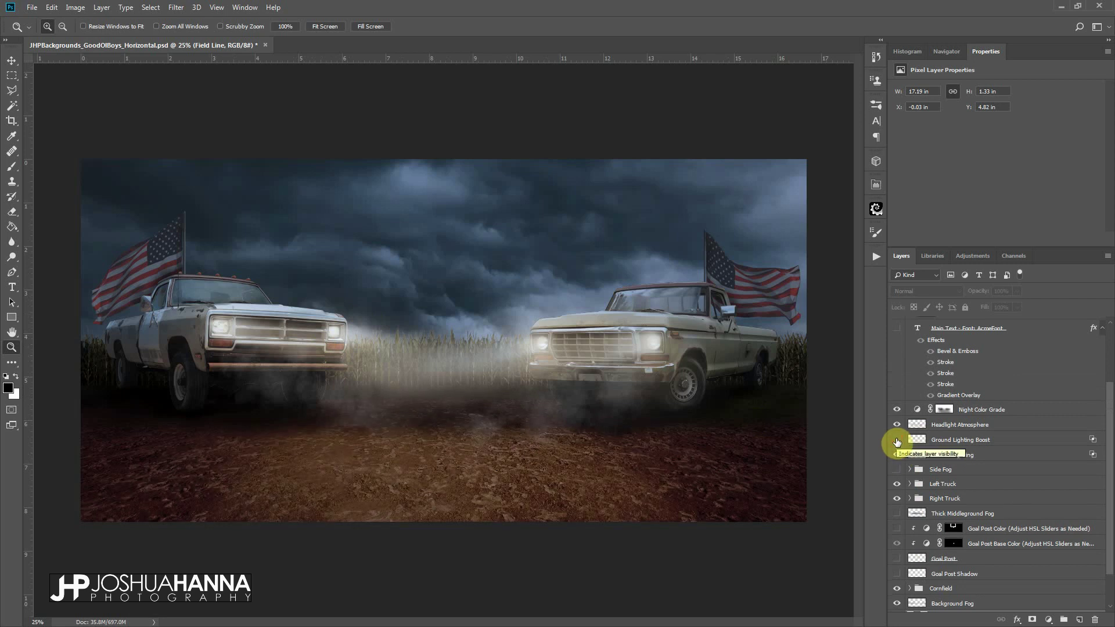
- Hide the Headlight Beams layer inside both the Left Truck and Right Truck groups
left_click(909, 483)
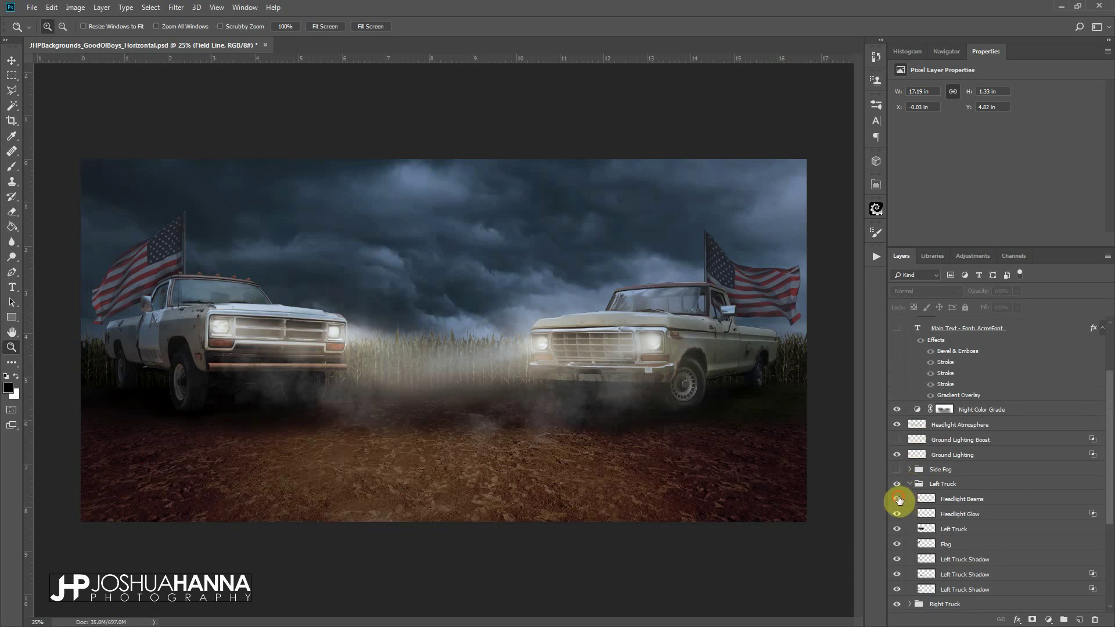
left_click(899, 499)
left_click(909, 483)
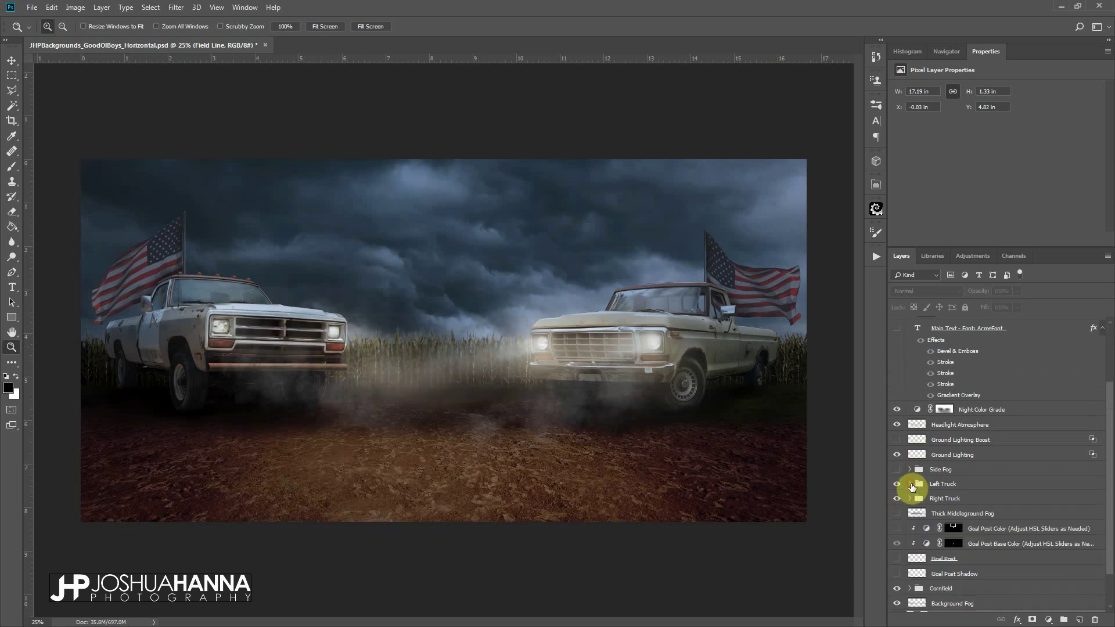
left_click(911, 498)
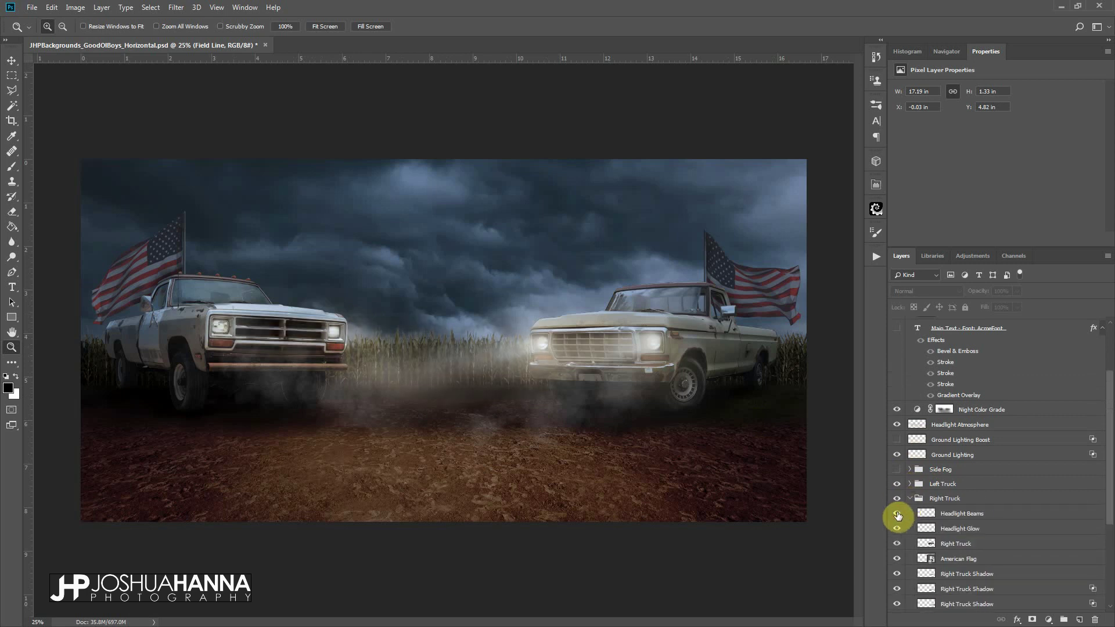
left_click(898, 514)
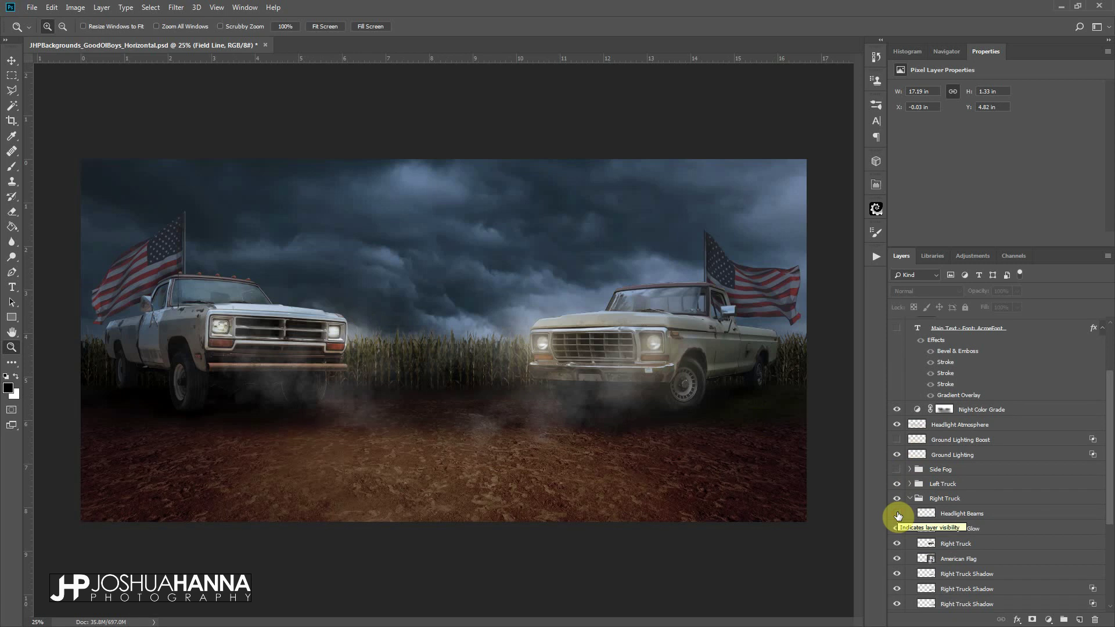
scroll(941, 449, "up", 2)
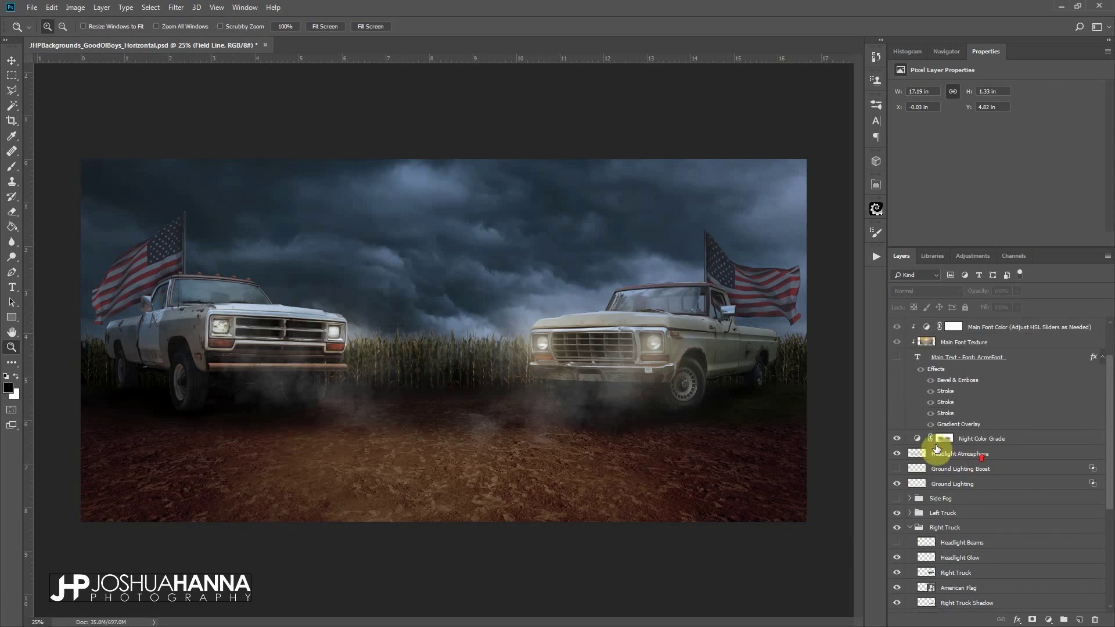
scroll(926, 446, "up", 3)
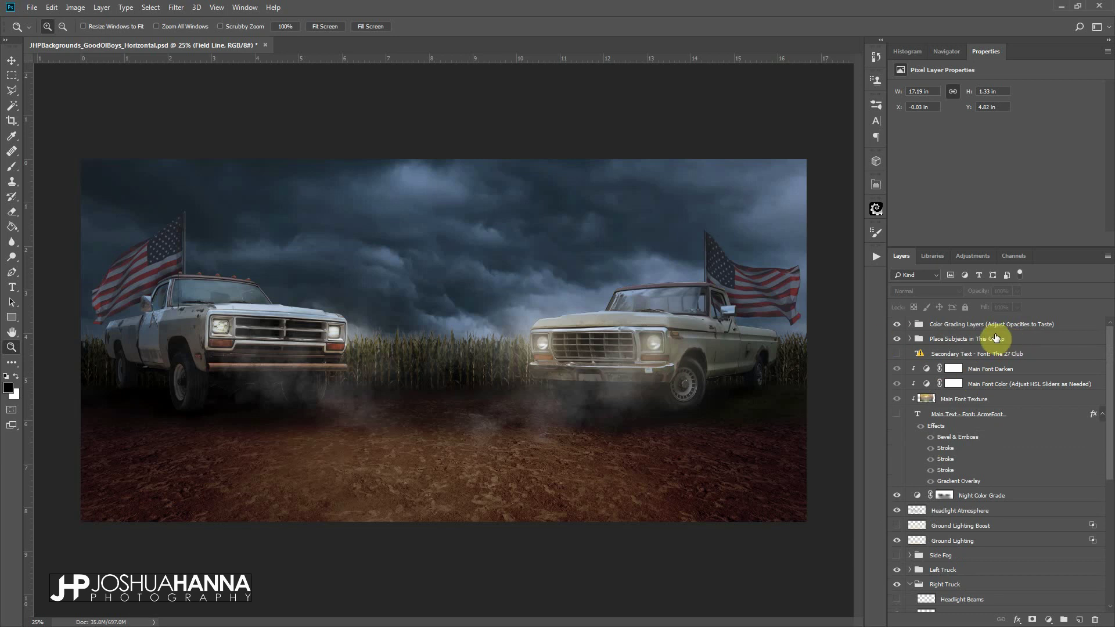
left_click(899, 328)
left_click(899, 328)
left_click(960, 498)
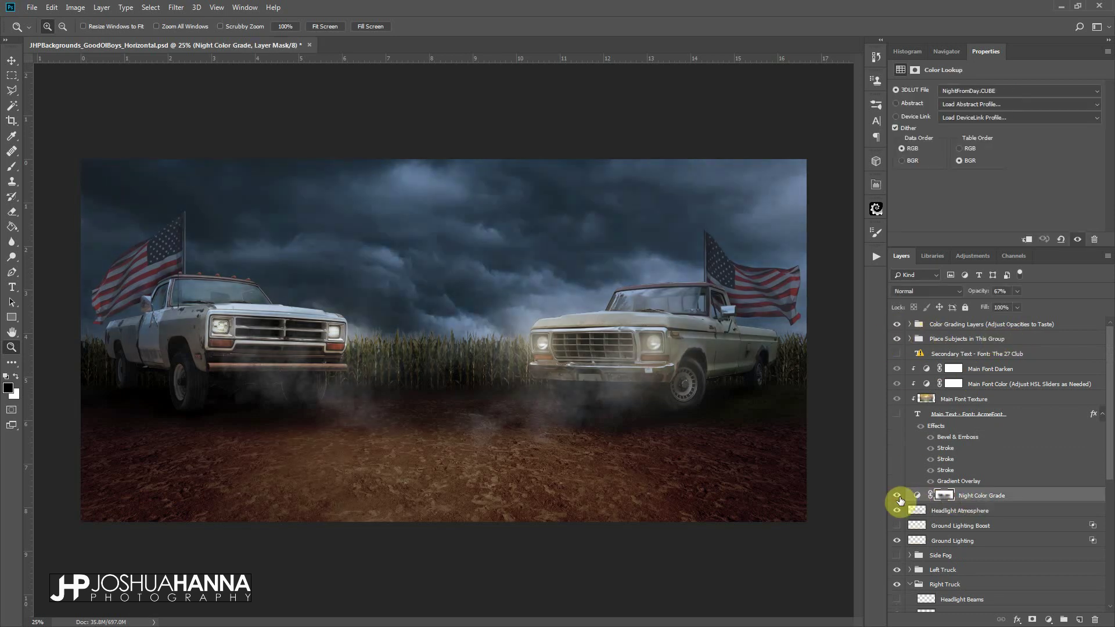
left_click(899, 496)
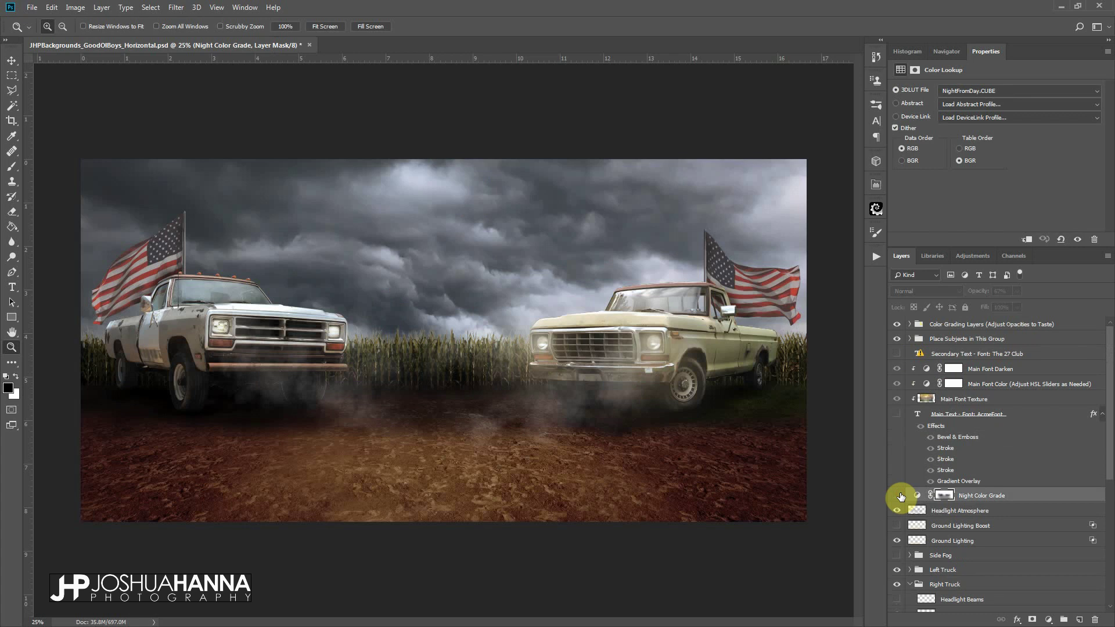
left_click(899, 497)
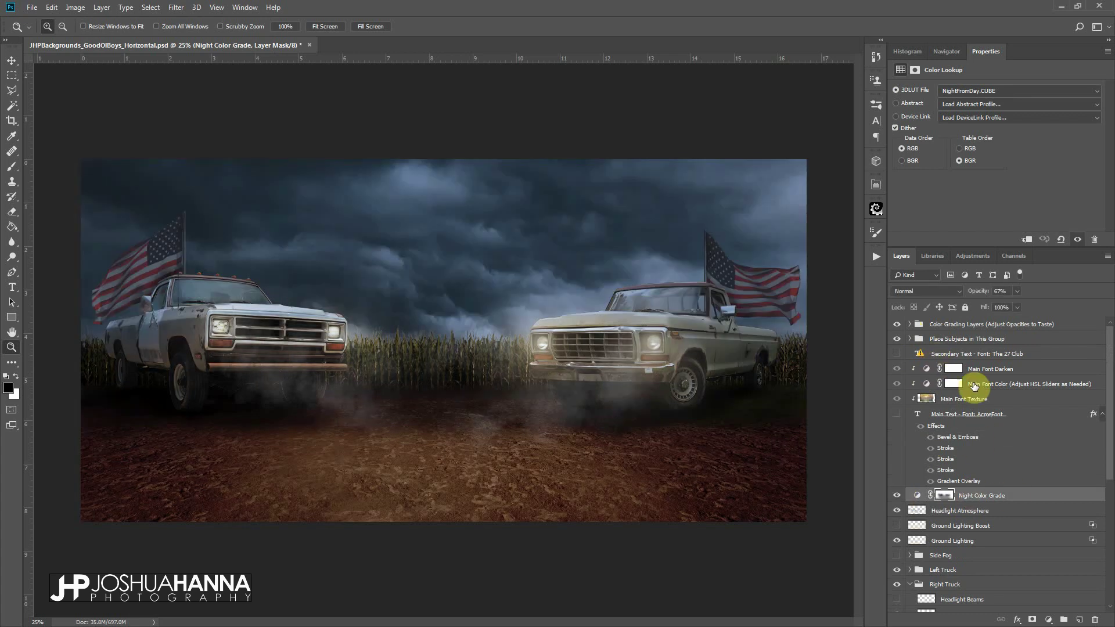
left_click(944, 339)
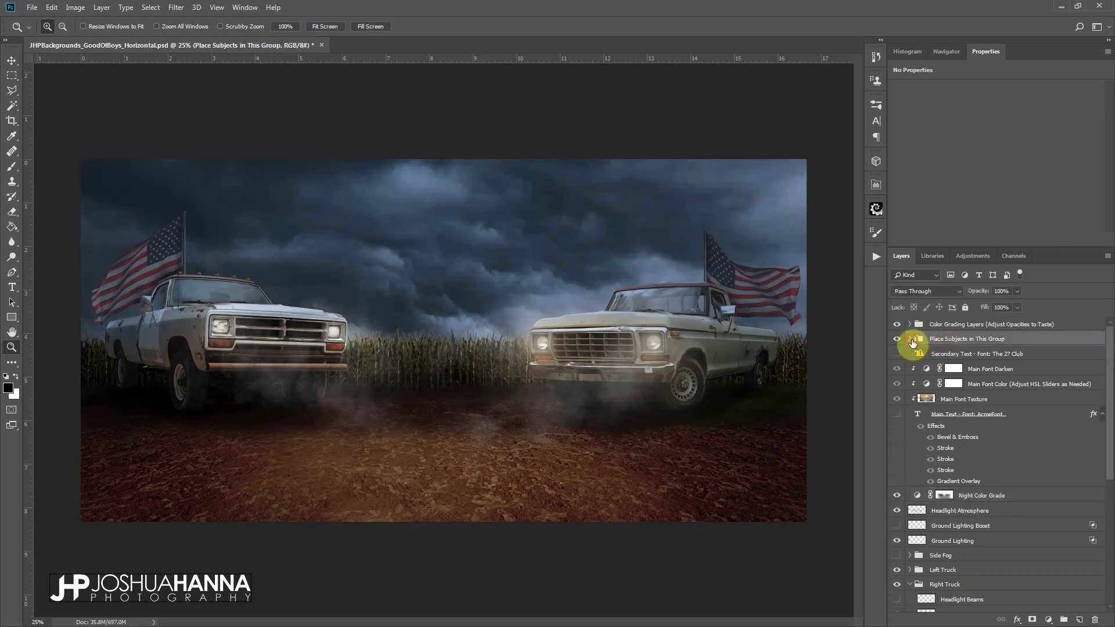
left_click(911, 340)
left_click(911, 340)
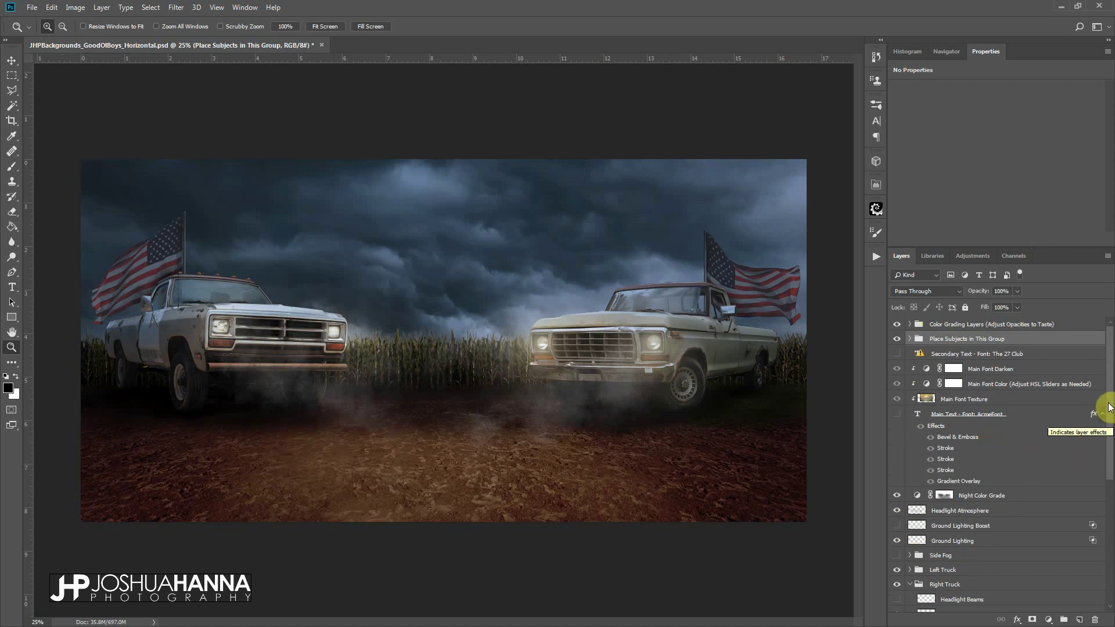
left_click_drag(1110, 422, 1111, 533)
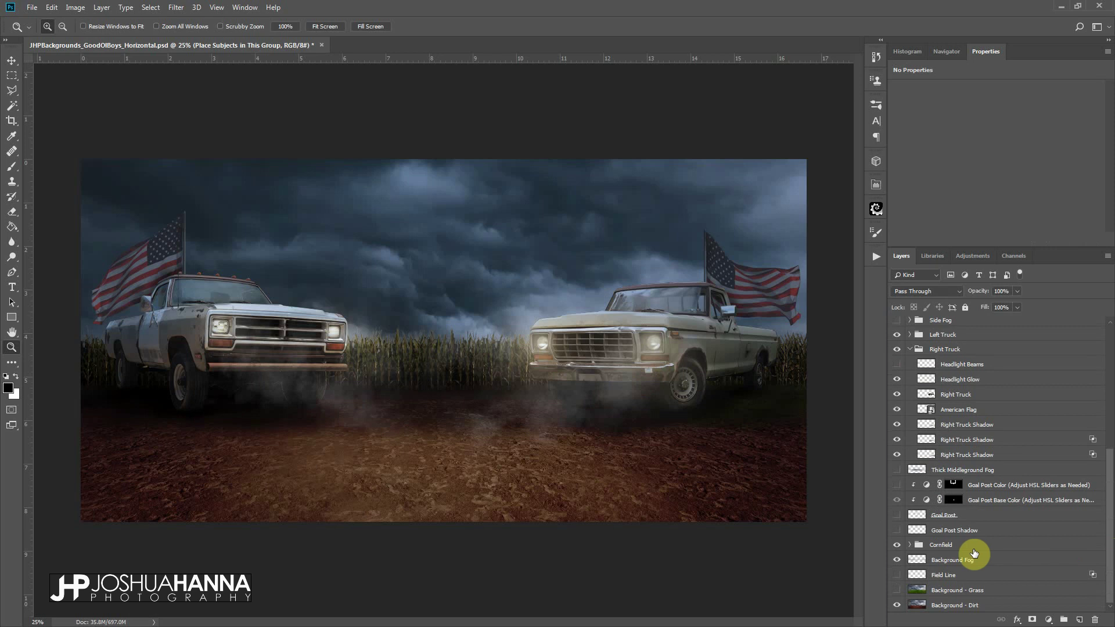
scroll(1018, 447, "up", 2)
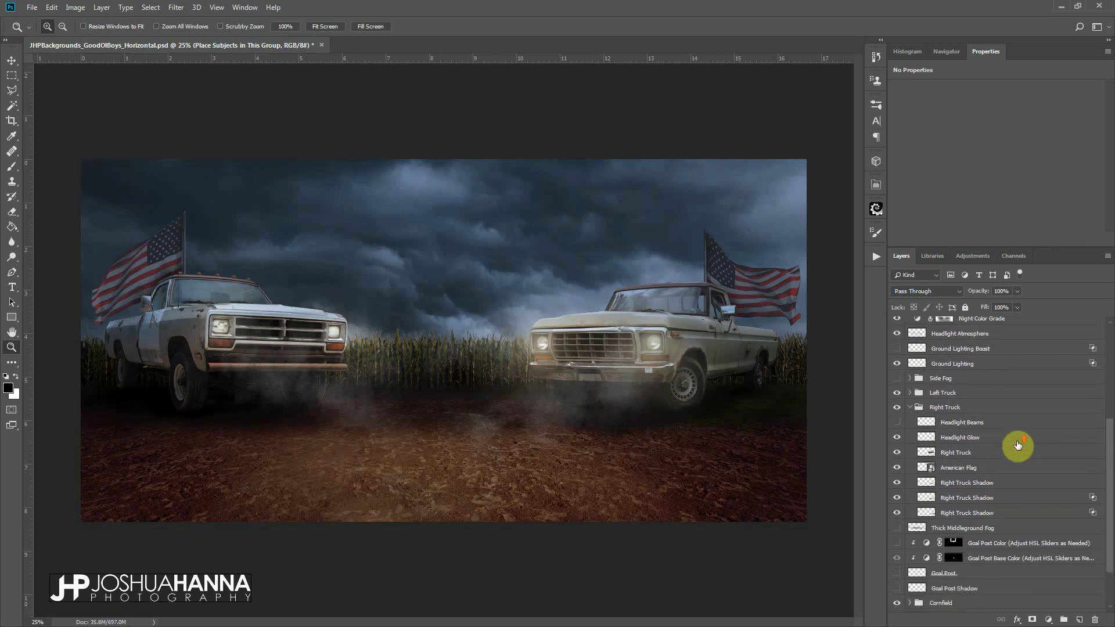
scroll(1018, 446, "up", 2)
scroll(1018, 446, "up", 2)
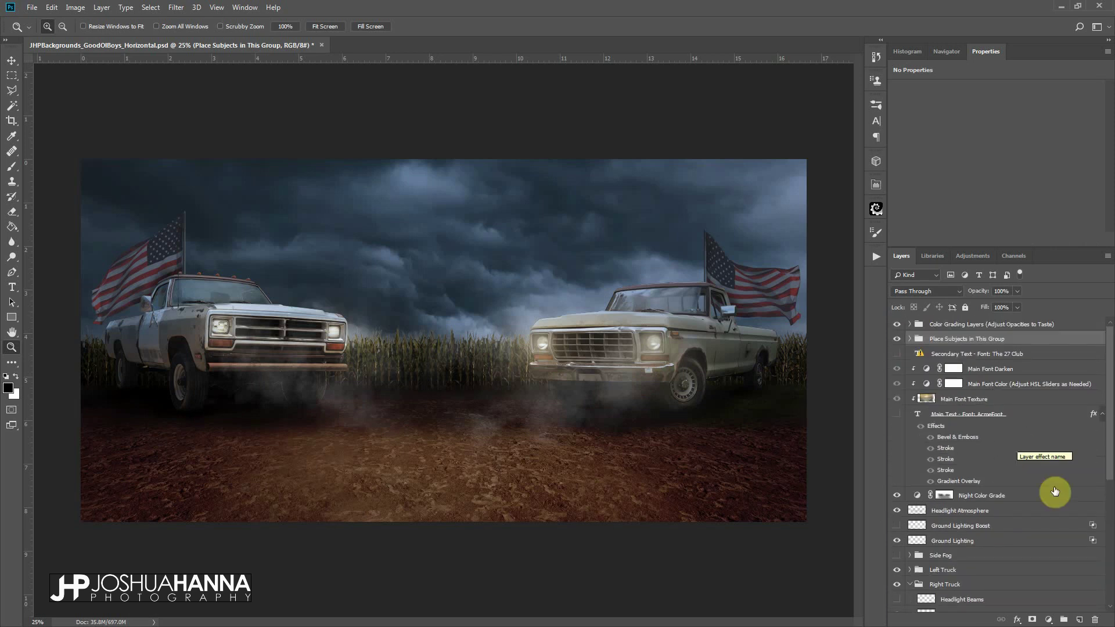